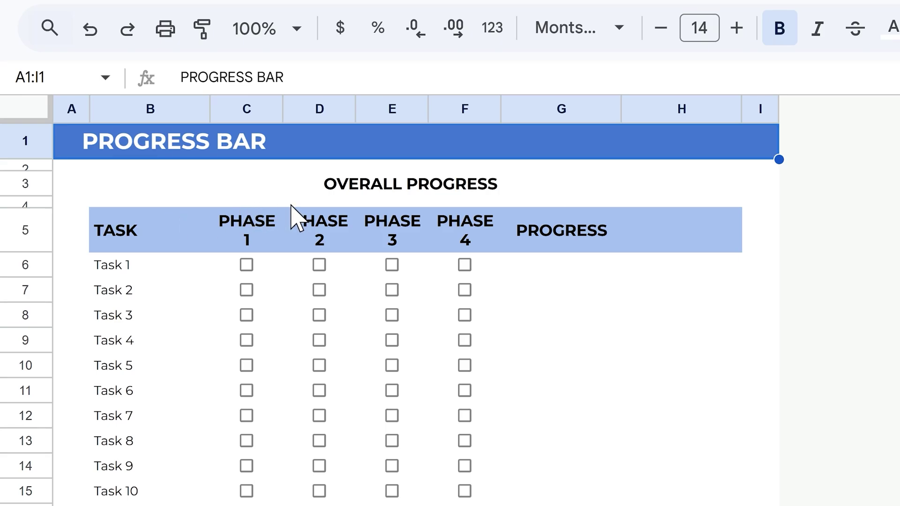
Tick Task 1's Phase 1 and Phase 2 and merge G5:H5 into one PROGRESS header.
{"action": "left_click", "coordinate": [247, 265]}
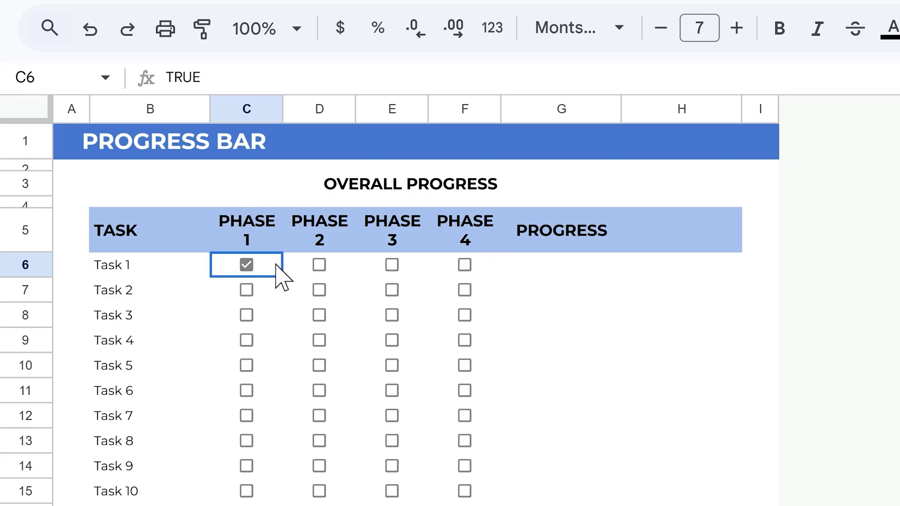
{"action": "left_click", "coordinate": [320, 266]}
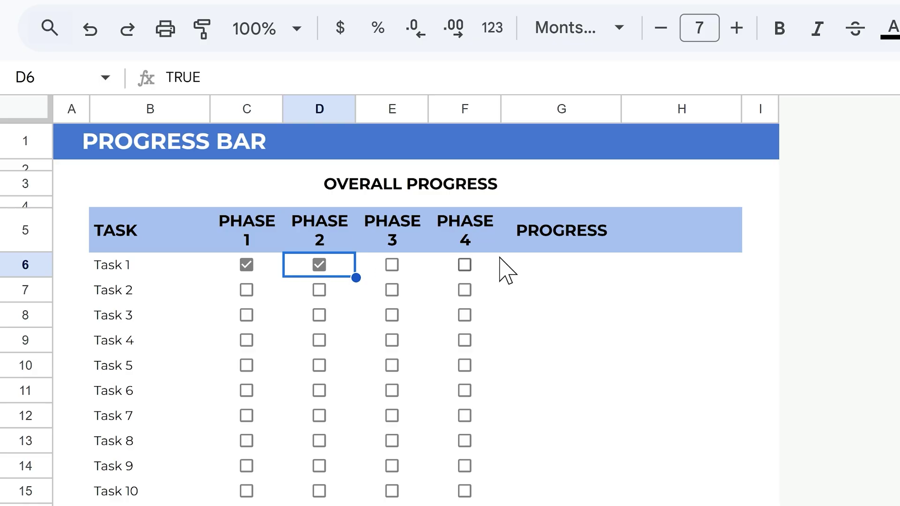
{"action": "left_click_drag", "start_coordinate": [542, 111], "coordinate": [641, 105]}
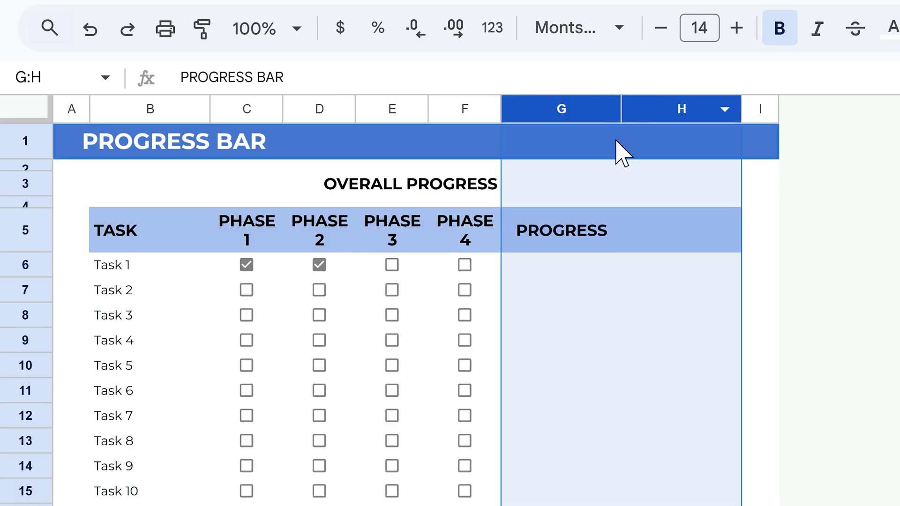
{"action": "left_click_drag", "start_coordinate": [533, 251], "coordinate": [653, 242]}
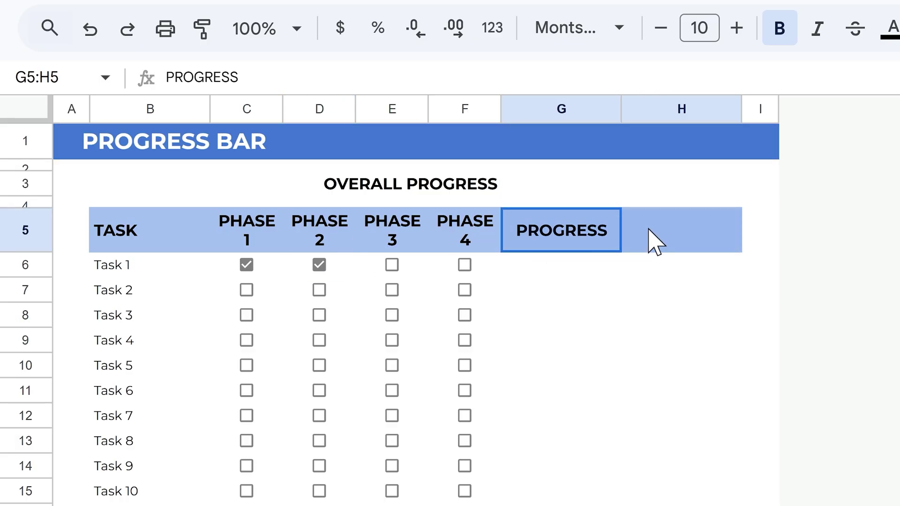
{"action": "left_click", "coordinate": [898, 28]}
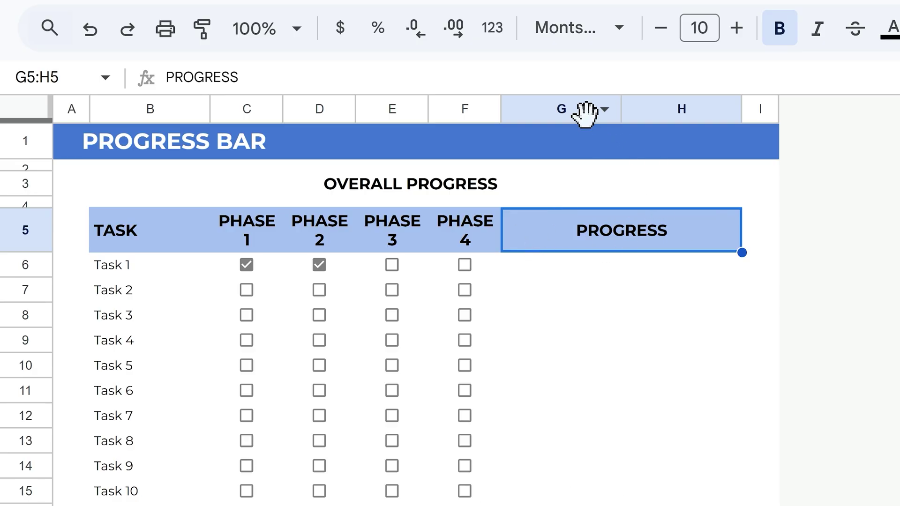
Resize column G to a width of 30.
{"action": "left_click_drag", "start_coordinate": [585, 110], "coordinate": [665, 104]}
{"action": "left_click", "coordinate": [564, 141]}
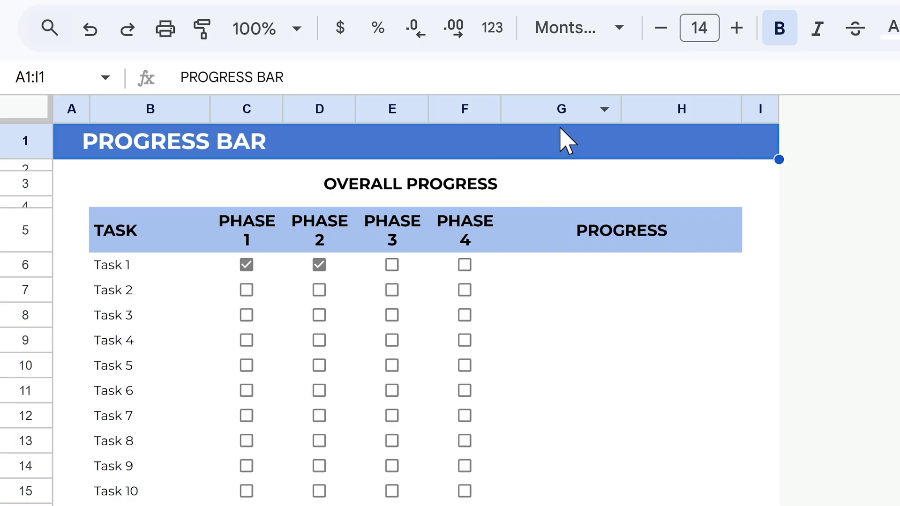
{"action": "right_click", "coordinate": [561, 127]}
{"action": "left_click", "coordinate": [538, 106]}
{"action": "right_click", "coordinate": [541, 106]}
{"action": "left_click", "coordinate": [627, 413]}
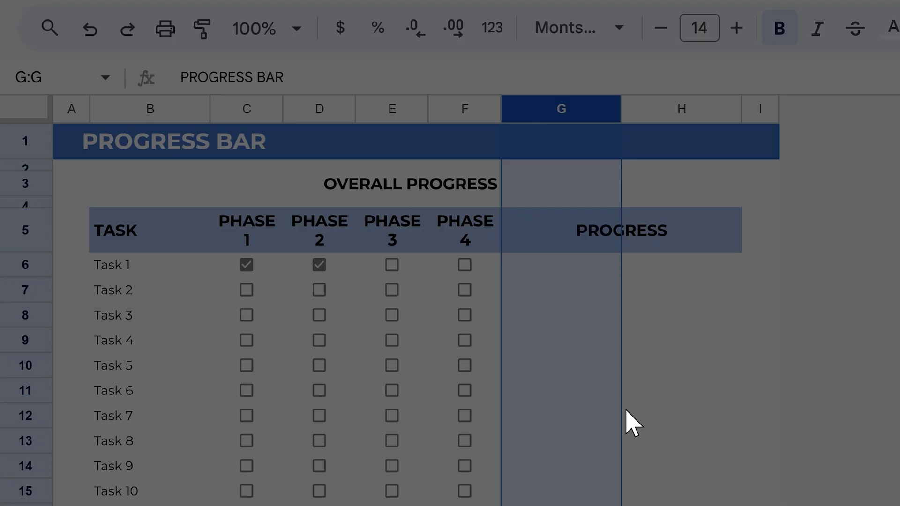
{"action": "type", "text": "30"}
{"action": "key", "text": "Return"}
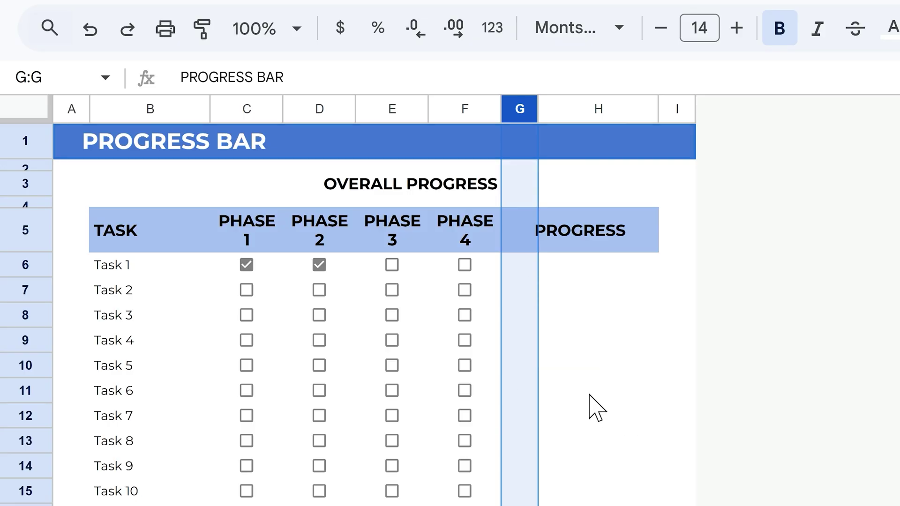
{"action": "left_click", "coordinate": [520, 266]}
Enter =countif(C6:F6,true)/4 in G6 so Task 1's progress reads 0.5.
{"action": "type", "text": "="}
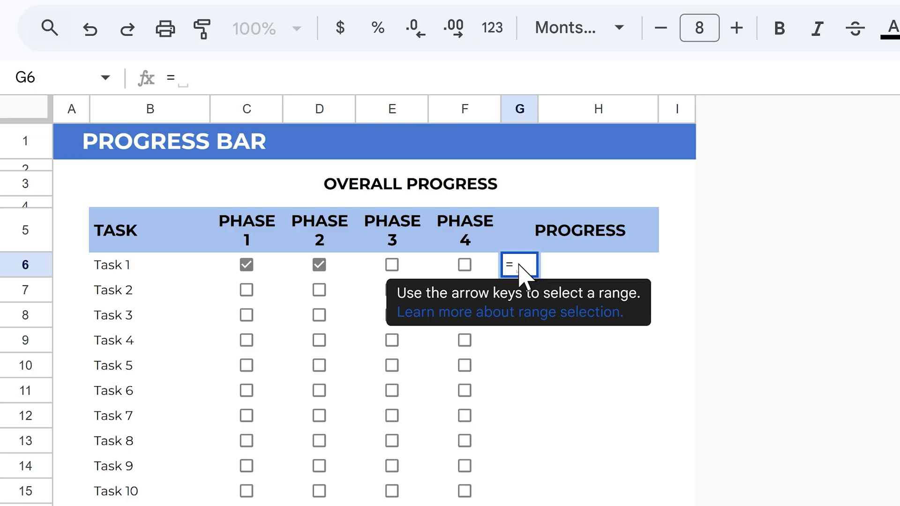
{"action": "type", "text": "countif"}
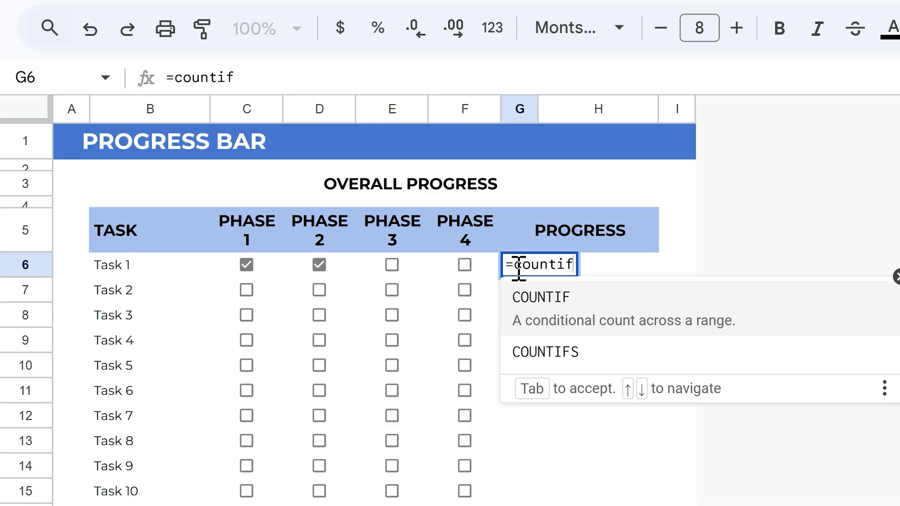
{"action": "type", "text": "("}
{"action": "left_click", "coordinate": [259, 273]}
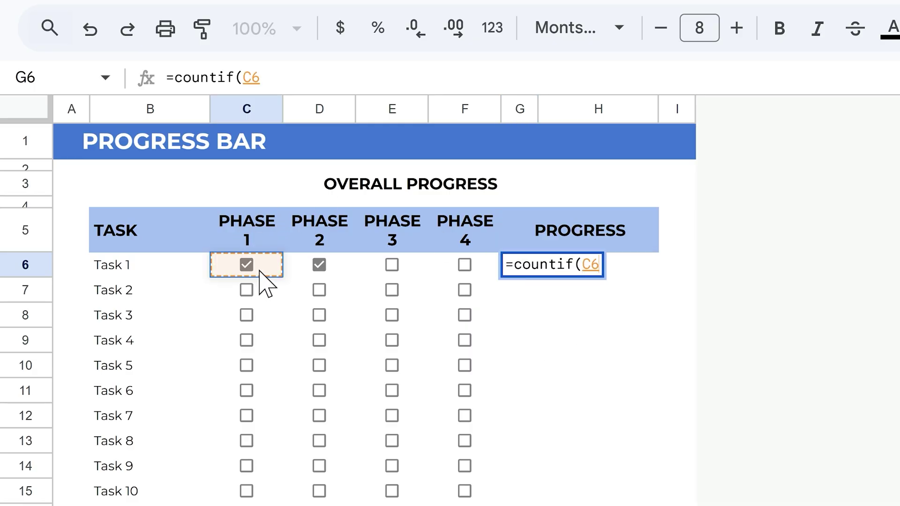
{"action": "left_click_drag", "start_coordinate": [261, 273], "coordinate": [451, 270]}
{"action": "type", "text": ",tr"}
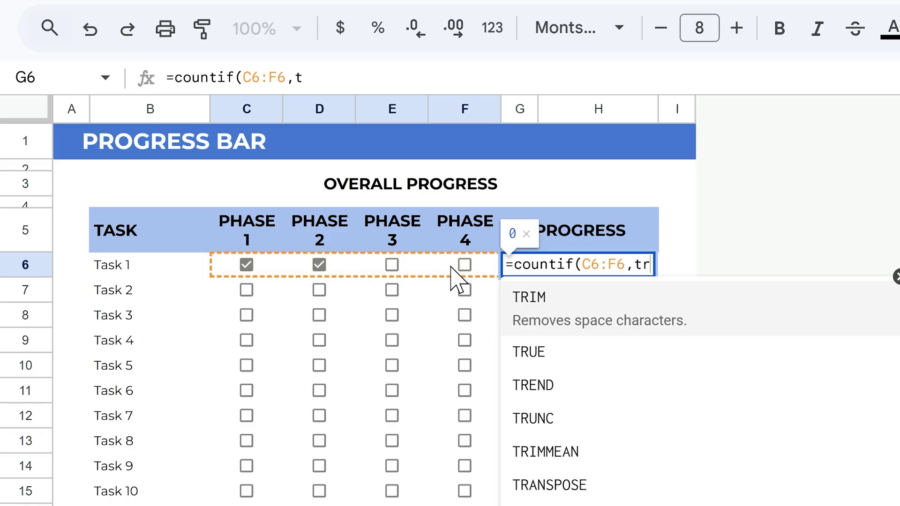
{"action": "type", "text": "ue)"}
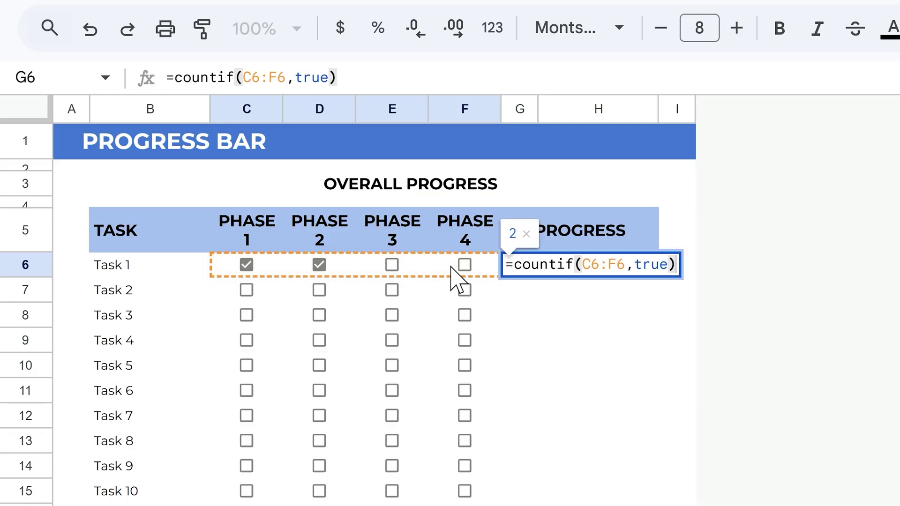
{"action": "type", "text": "/4"}
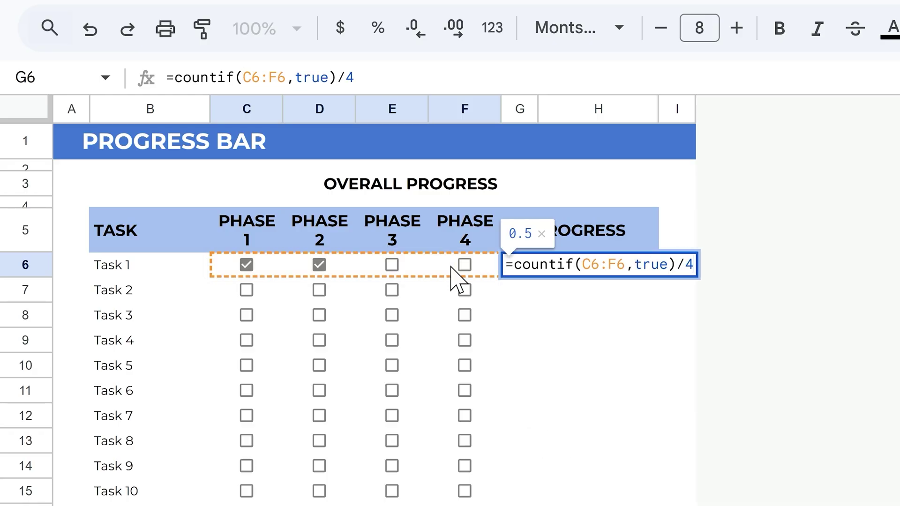
{"action": "key", "text": "Return"}
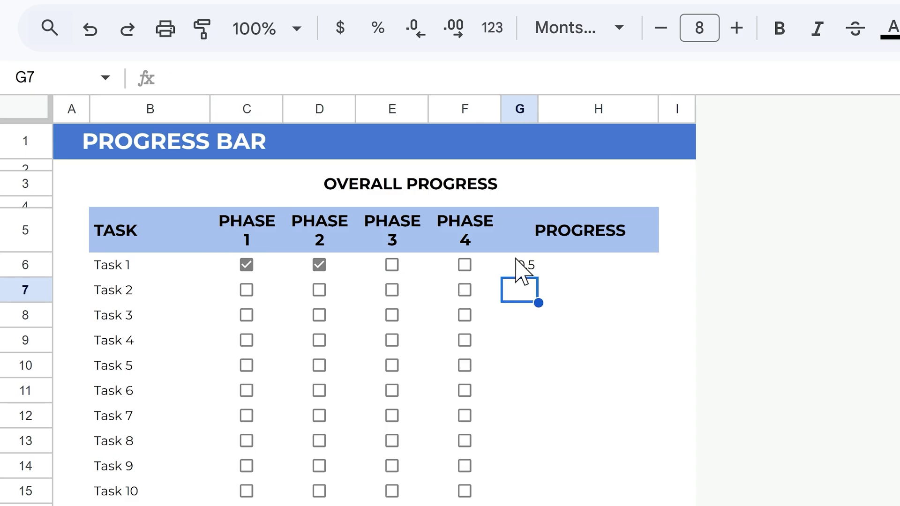
{"action": "left_click", "coordinate": [521, 265]}
{"action": "double_click", "coordinate": [351, 77]}
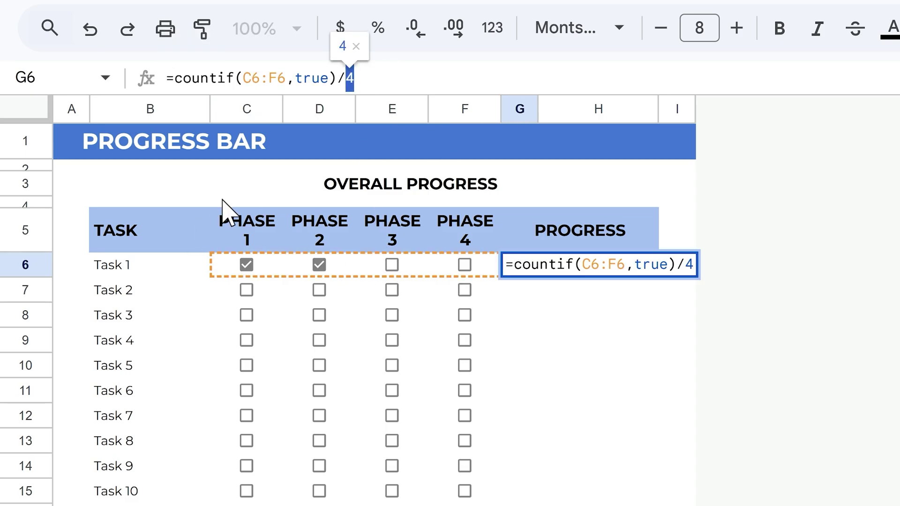
{"action": "left_click_drag", "start_coordinate": [252, 114], "coordinate": [487, 117]}
{"action": "key", "text": "Escape"}
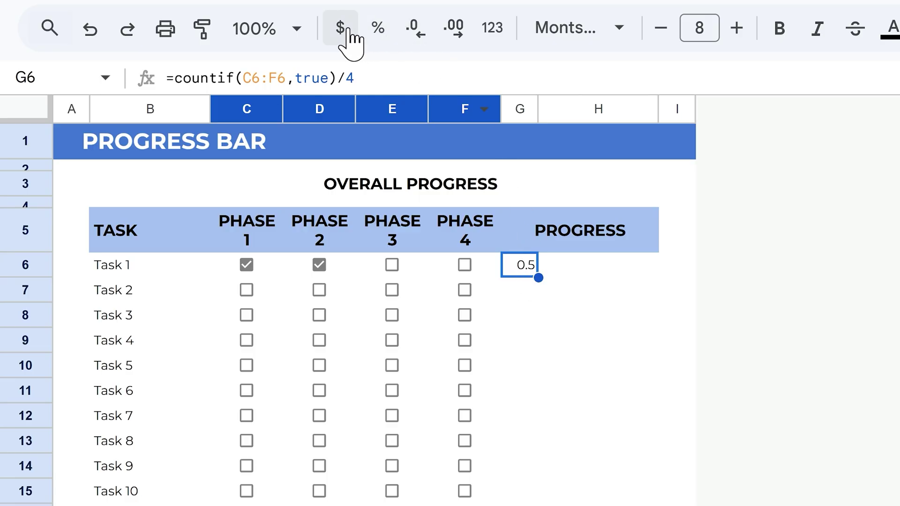
Format G6 as a whole percentage and copy its formula down to G15.
{"action": "left_click", "coordinate": [385, 34]}
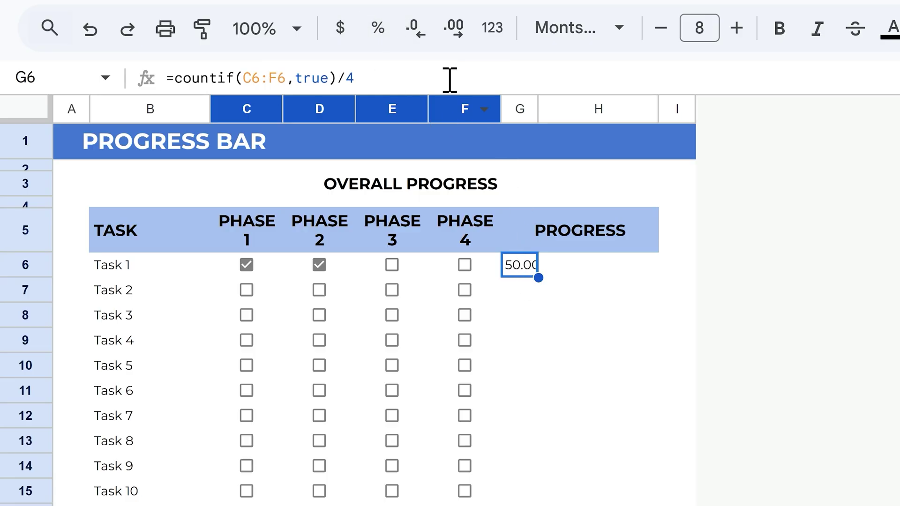
{"action": "left_click", "coordinate": [418, 34]}
{"action": "left_click", "coordinate": [417, 34]}
{"action": "left_click_drag", "start_coordinate": [515, 260], "coordinate": [521, 496]}
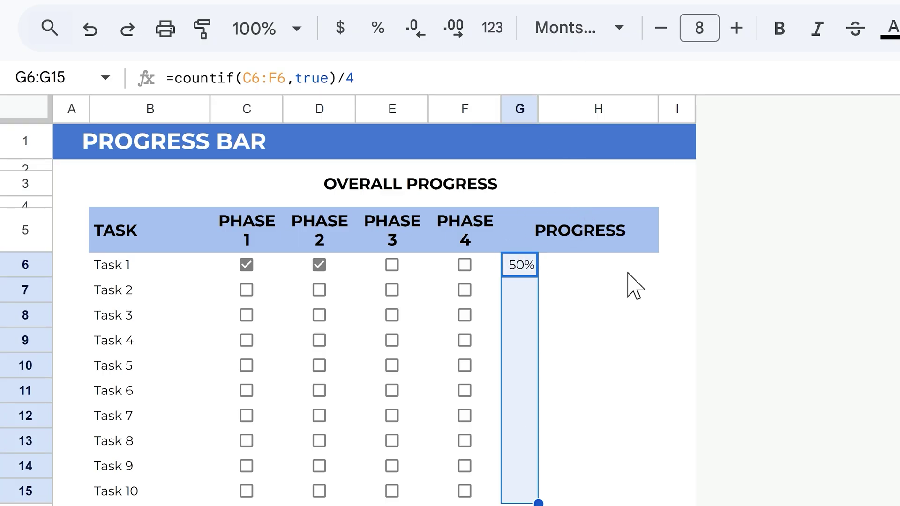
{"action": "left_click", "coordinate": [514, 262]}
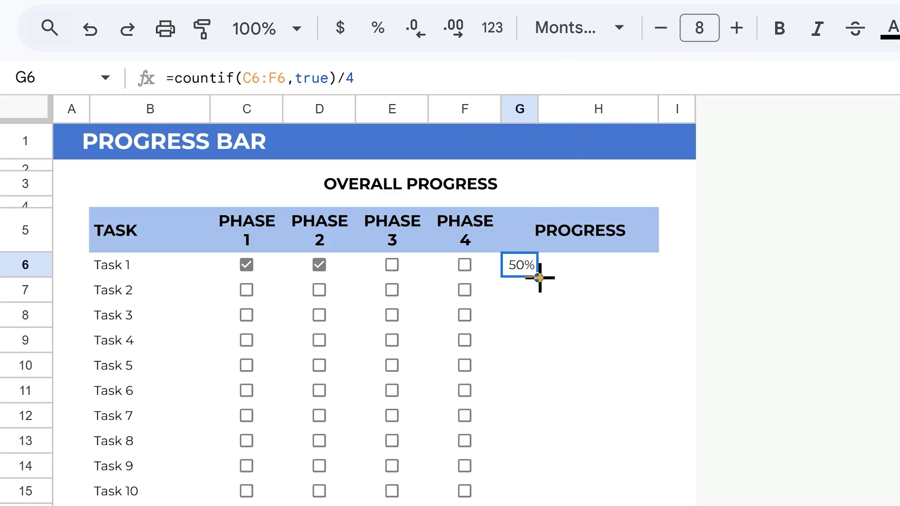
{"action": "left_click_drag", "start_coordinate": [537, 276], "coordinate": [528, 492]}
Reduce the G6:G15 percentages to font size 6 and centre them horizontally.
{"action": "left_click", "coordinate": [661, 28]}
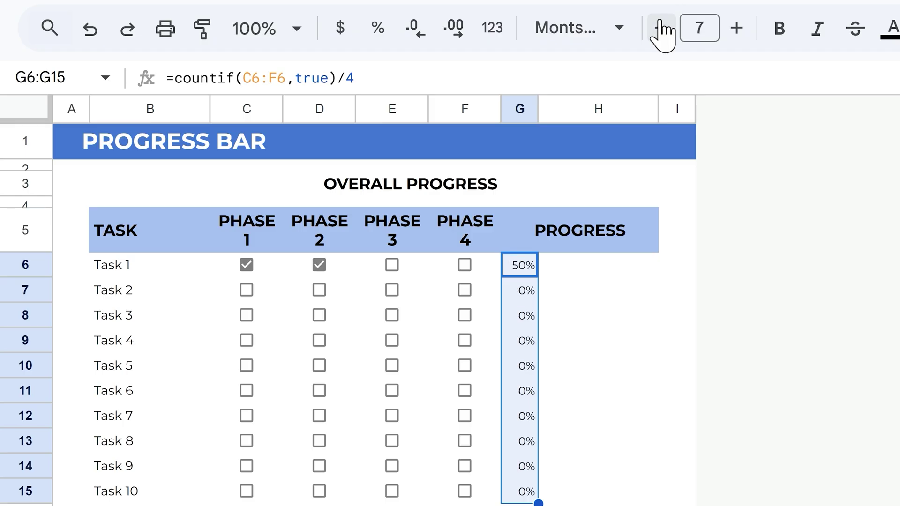
{"action": "left_click", "coordinate": [661, 28]}
{"action": "left_click", "coordinate": [897, 28]}
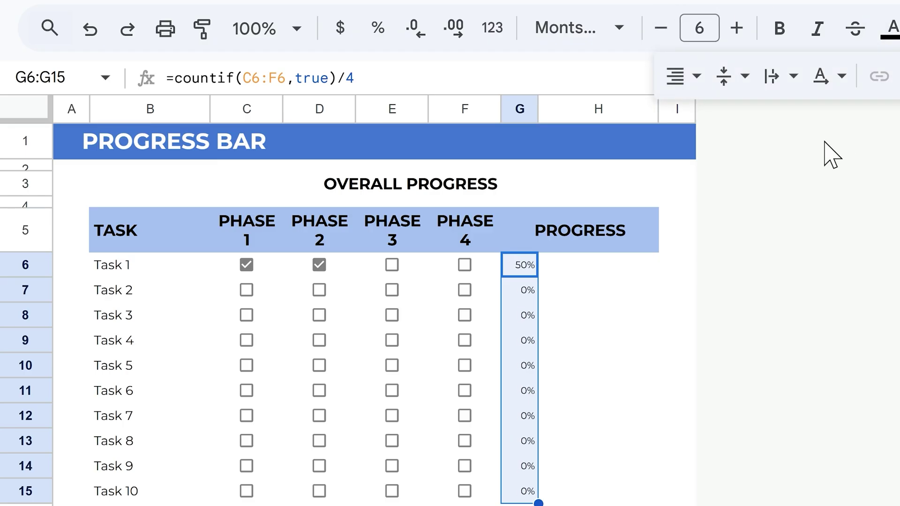
{"action": "left_click", "coordinate": [724, 76]}
{"action": "left_click", "coordinate": [768, 123]}
{"action": "left_click", "coordinate": [687, 77]}
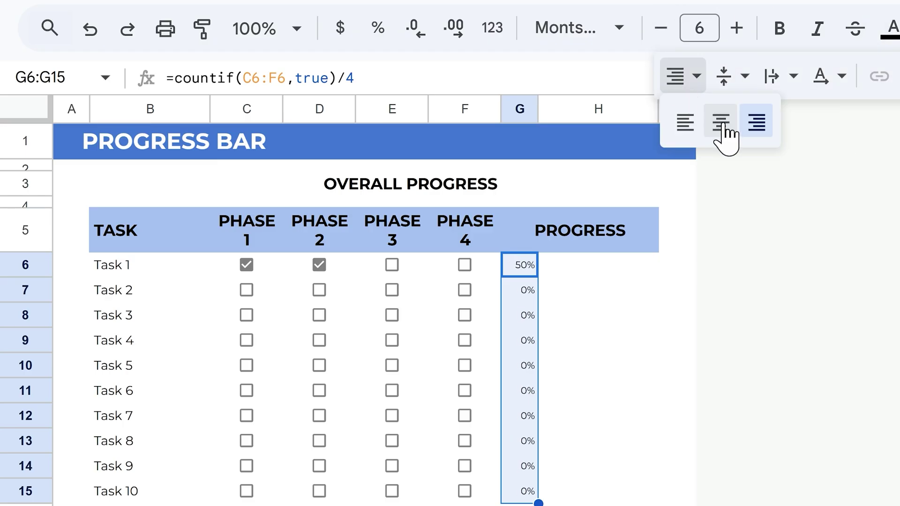
{"action": "left_click", "coordinate": [722, 123]}
{"action": "left_click_drag", "start_coordinate": [675, 341], "coordinate": [675, 365]}
{"action": "left_click", "coordinate": [594, 269]}
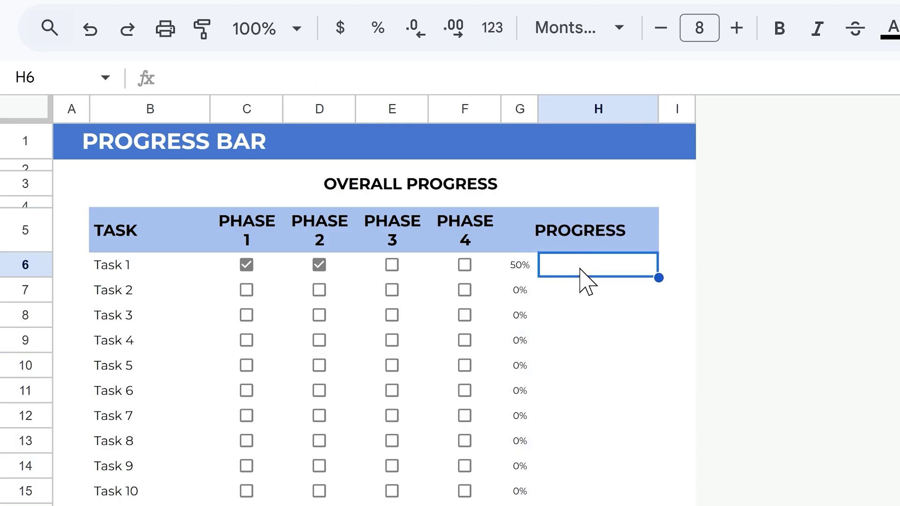
Enter =sparkline({G6,1-G6},{"charttype","bar"}) in H6, pasting the bar option from the help example.
{"action": "type", "text": "=spar"}
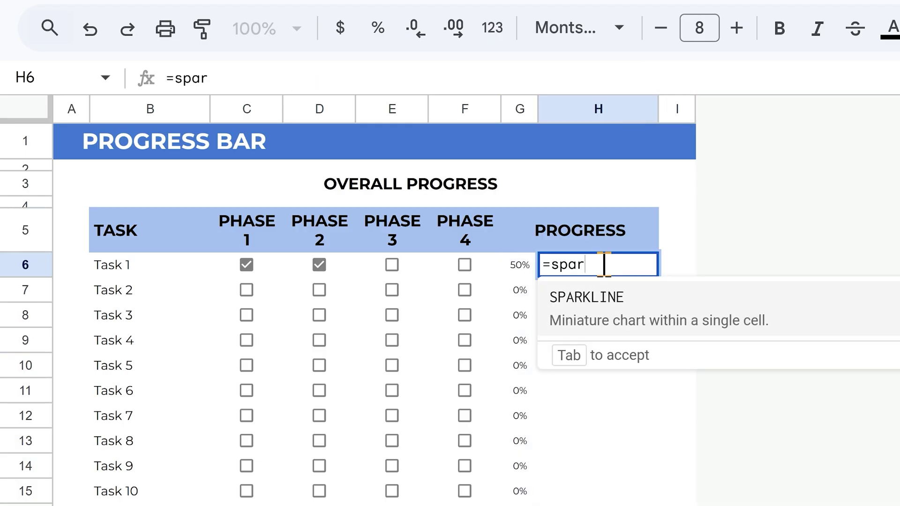
{"action": "type", "text": "kline("}
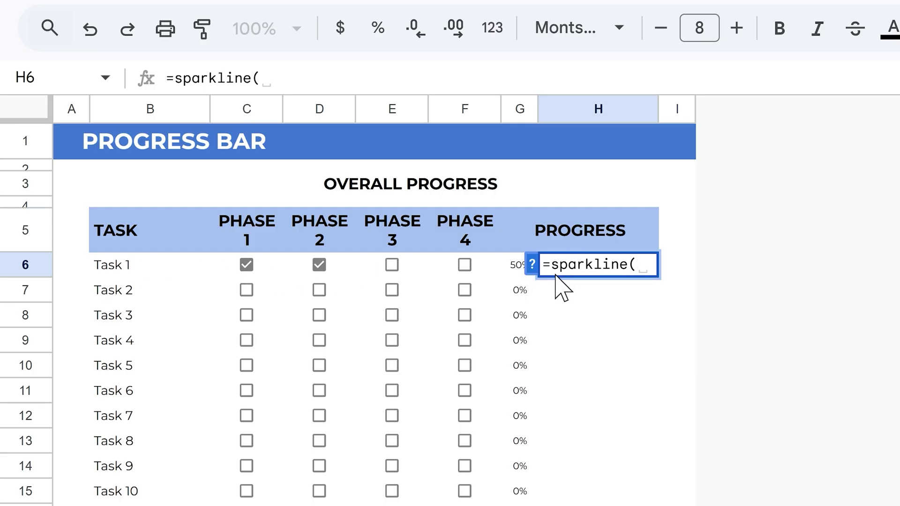
{"action": "type", "text": "{"}
{"action": "left_click", "coordinate": [512, 266]}
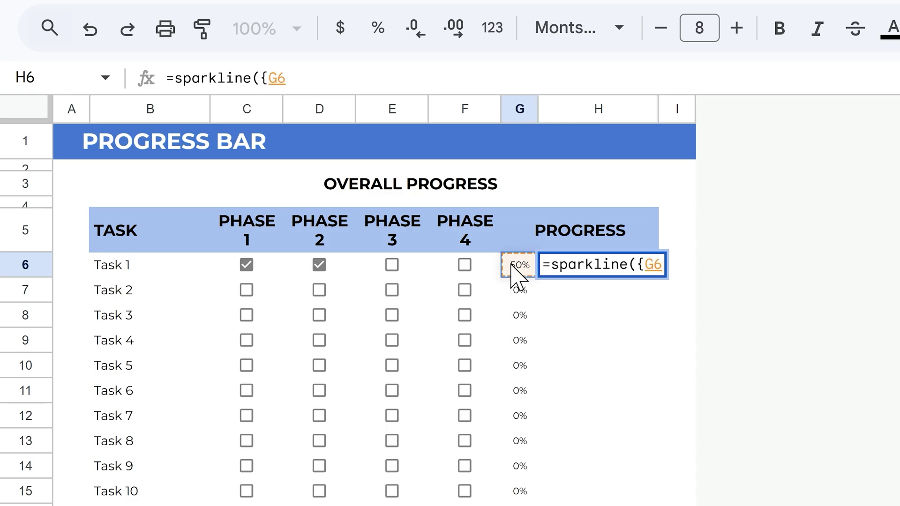
{"action": "type", "text": ","}
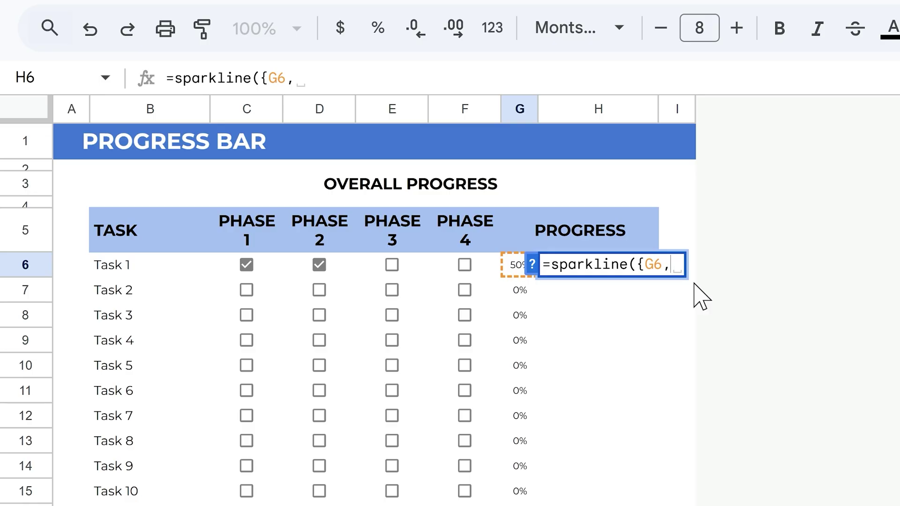
{"action": "type", "text": "1-"}
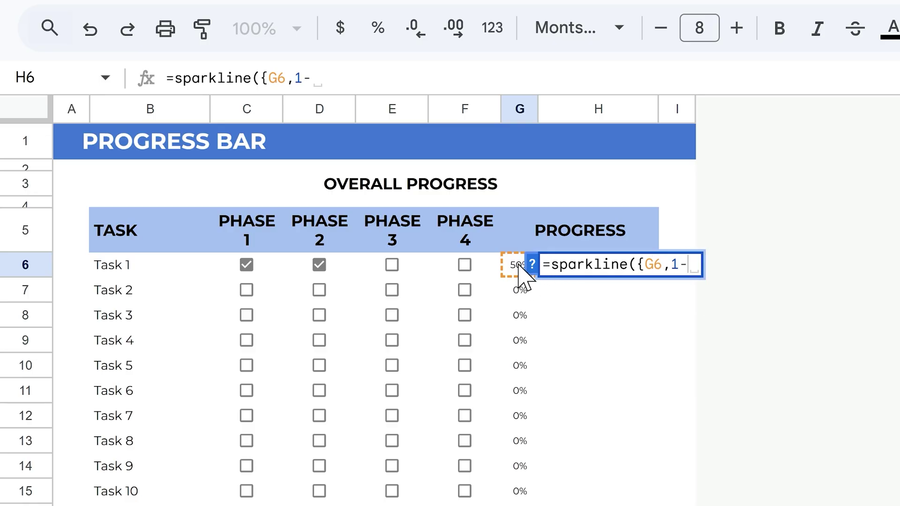
{"action": "left_click", "coordinate": [520, 267]}
{"action": "type", "text": "}"}
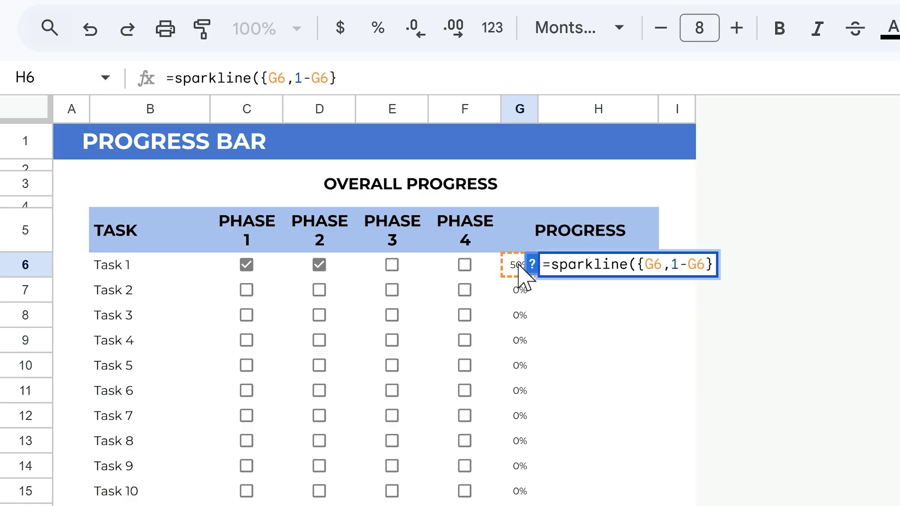
{"action": "type", "text": ",{}"}
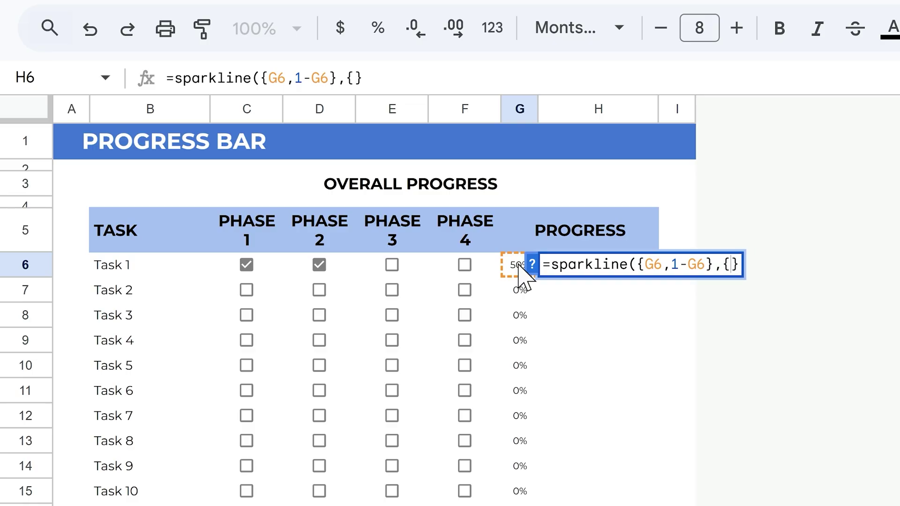
{"action": "type", "text": ")"}
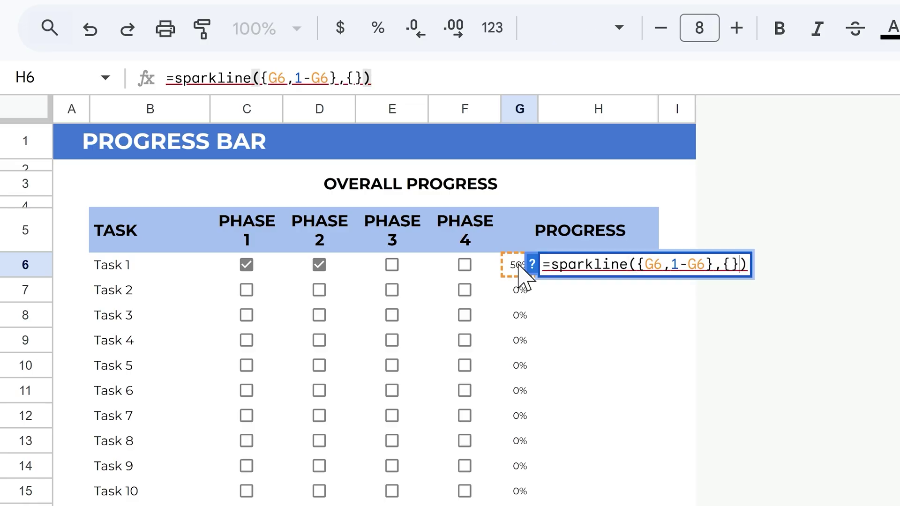
{"action": "left_click", "coordinate": [532, 265]}
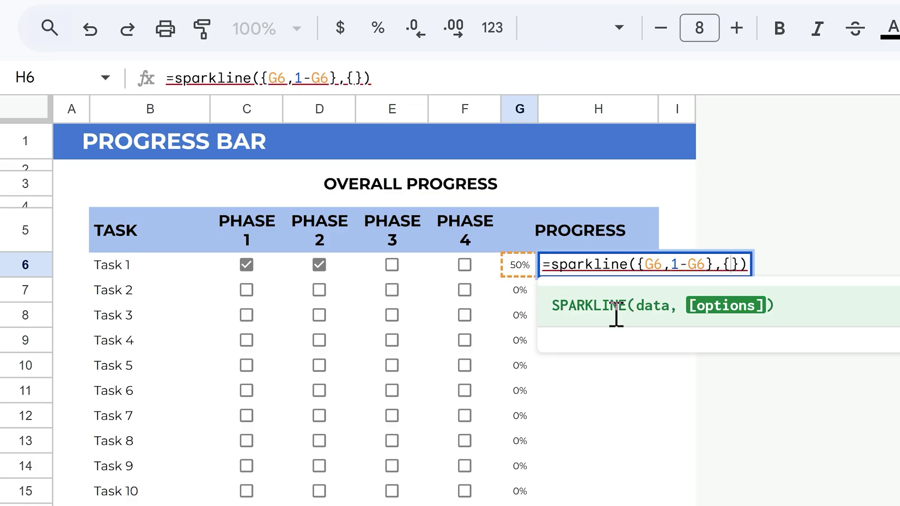
{"action": "scroll", "coordinate": [653, 360], "scroll_direction": "down", "scroll_amount": 1}
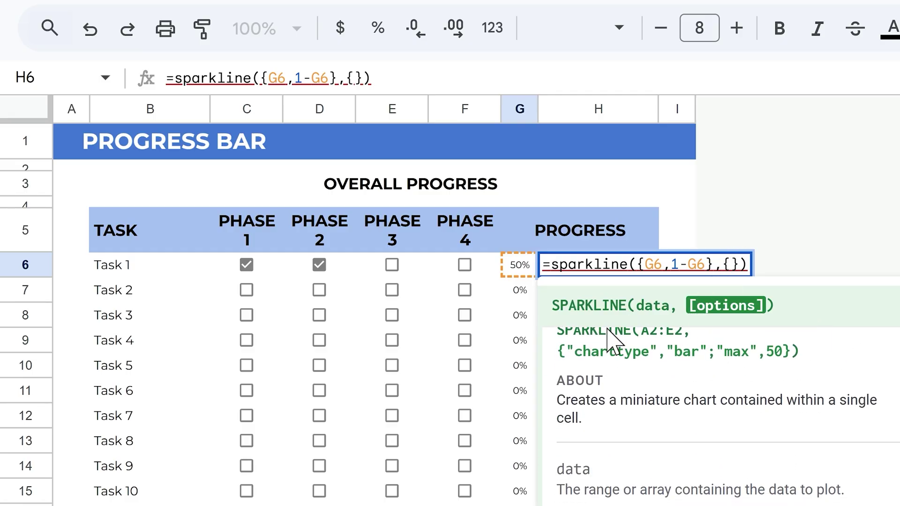
{"action": "left_click_drag", "start_coordinate": [571, 351], "coordinate": [704, 355]}
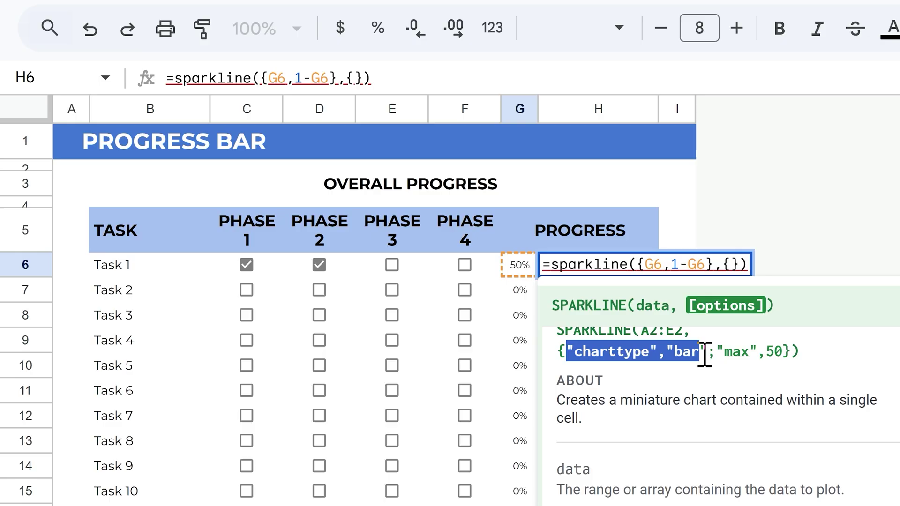
{"action": "left_click", "coordinate": [732, 264]}
{"action": "type", "text": "\"charttype\",\"bar\""}
{"action": "key", "text": "Return"}
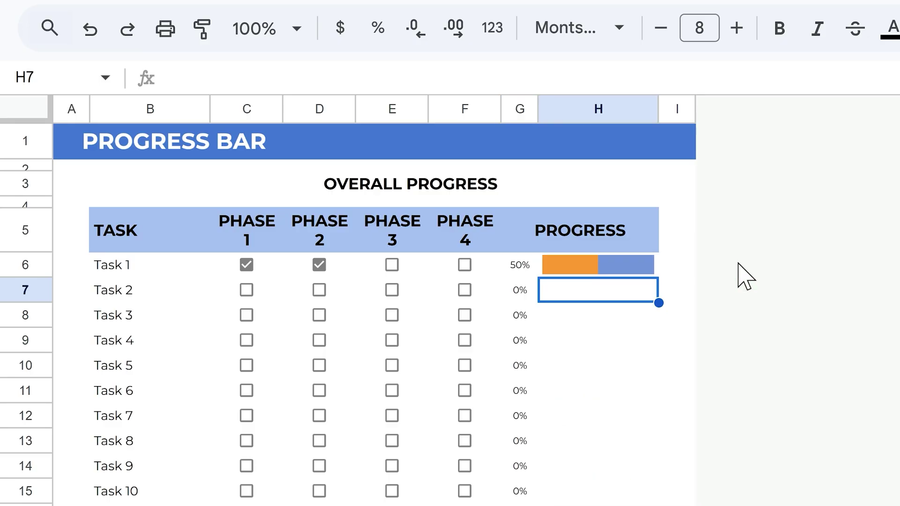
Tick Task 1's Phase 3 so its progress rises to 75%.
{"action": "left_click", "coordinate": [587, 265]}
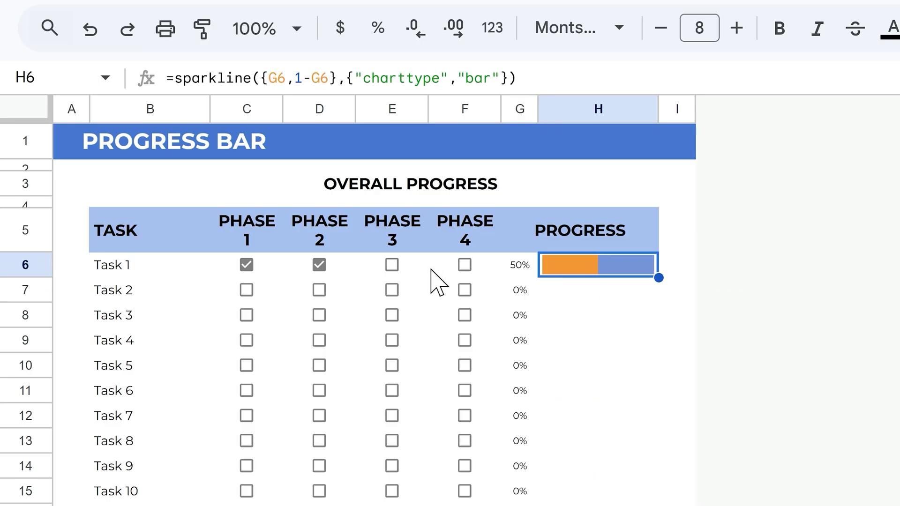
{"action": "left_click", "coordinate": [392, 265]}
{"action": "left_click", "coordinate": [388, 268]}
{"action": "left_click", "coordinate": [392, 267]}
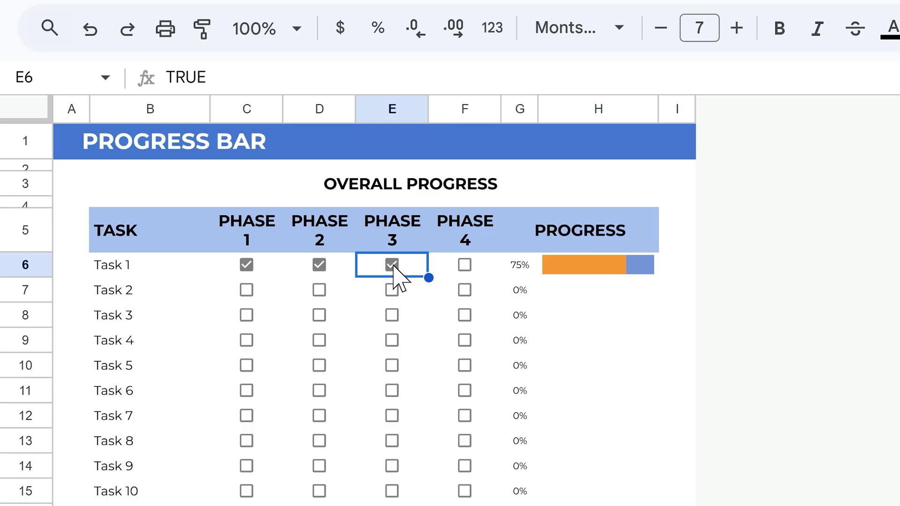
Copy H6's sparkline bar formula down to H15 for Tasks 1–10.
{"action": "left_click", "coordinate": [579, 271]}
{"action": "left_click", "coordinate": [595, 280]}
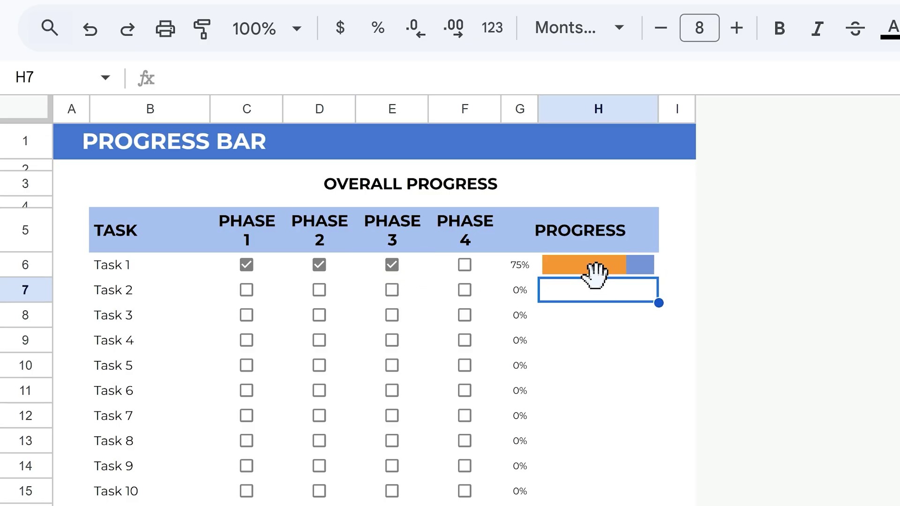
{"action": "double_click", "coordinate": [603, 272]}
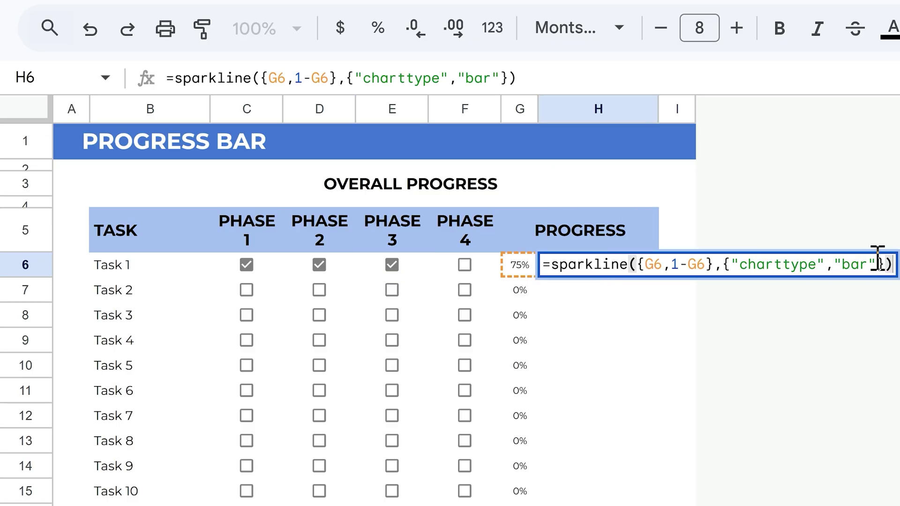
{"action": "left_click", "coordinate": [675, 321]}
{"action": "left_click", "coordinate": [654, 276]}
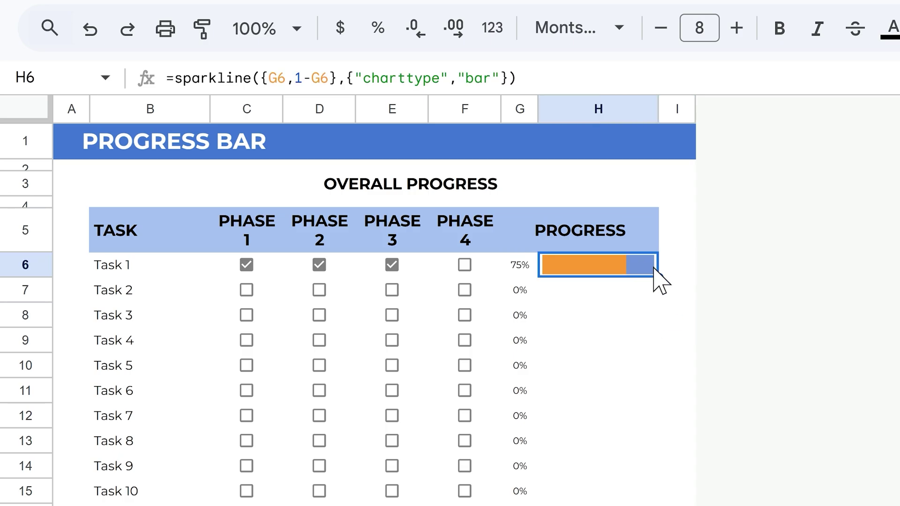
{"action": "left_click_drag", "start_coordinate": [658, 276], "coordinate": [633, 494]}
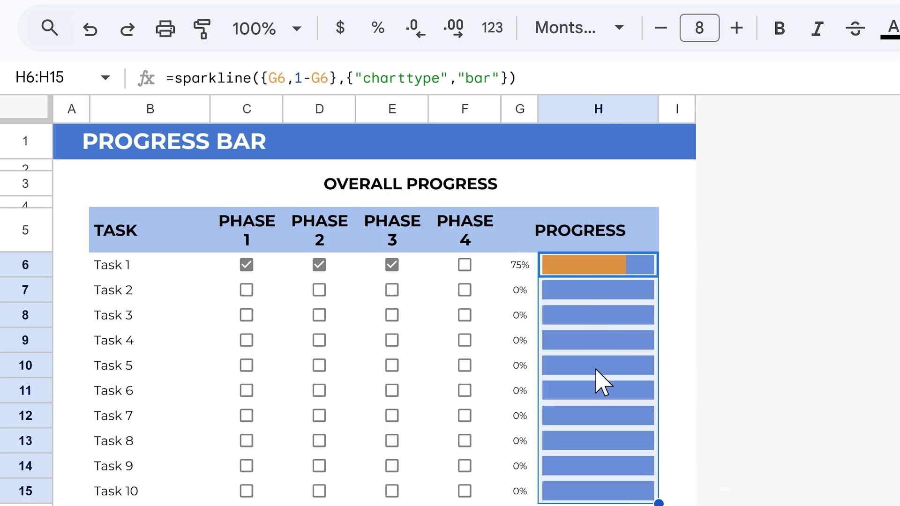
{"action": "left_click", "coordinate": [645, 265]}
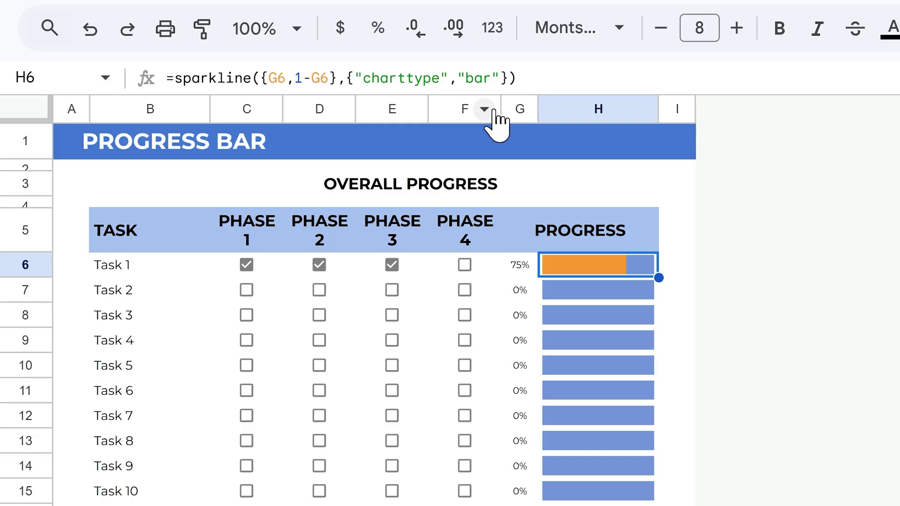
Review the SPARKLINE options help and add a semicolon after "charttype","bar" in H6.
{"action": "left_click", "coordinate": [506, 77]}
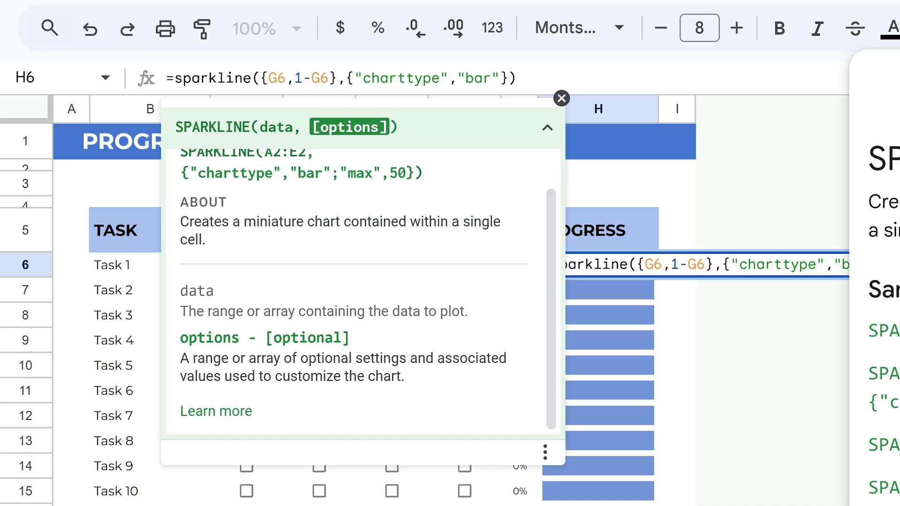
{"action": "scroll", "coordinate": [884, 281], "scroll_direction": "down", "scroll_amount": 10}
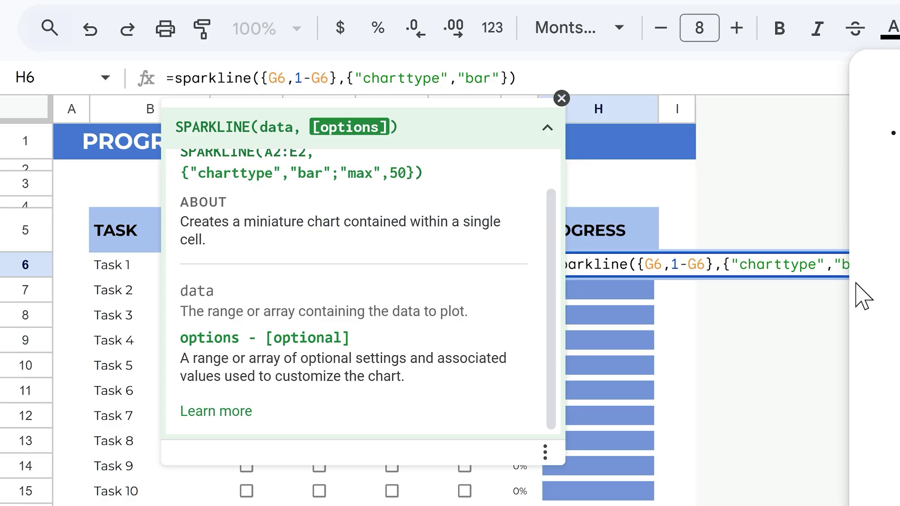
{"action": "left_click", "coordinate": [775, 264]}
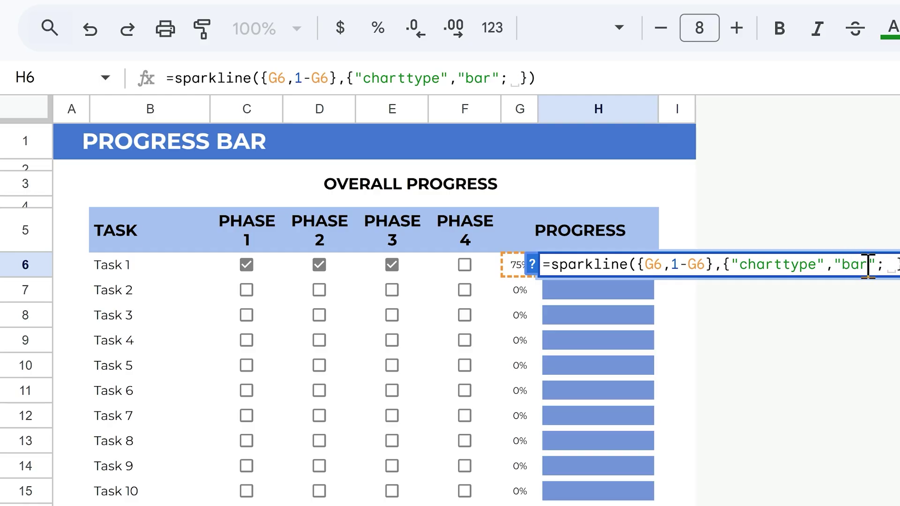
Add "color1","green" and "color2","white" options to H6's sparkline formula.
{"action": "left_click_drag", "start_coordinate": [732, 265], "coordinate": [885, 265]}
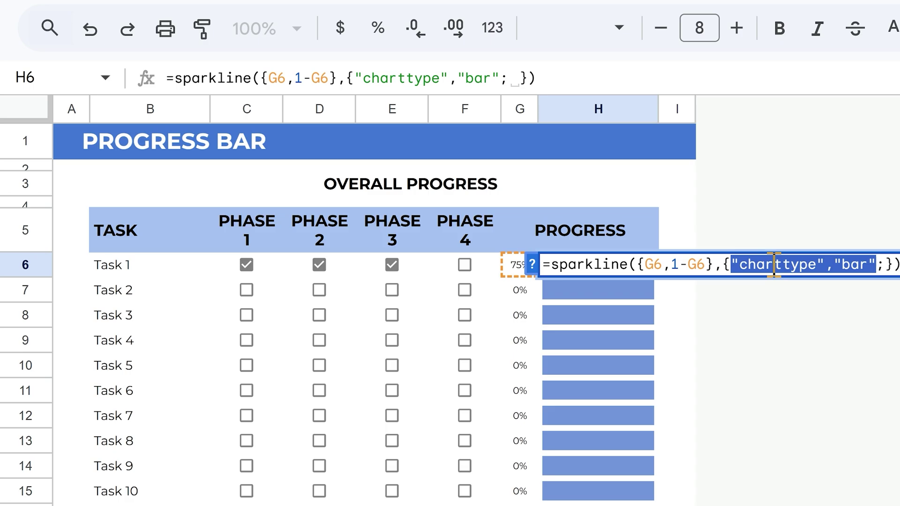
{"action": "left_click", "coordinate": [890, 265]}
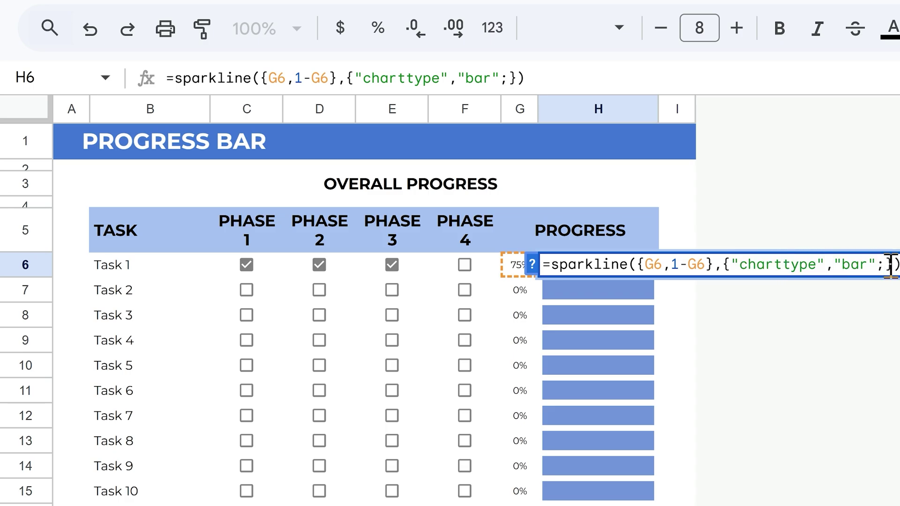
{"action": "type", "text": "\"color1\":"}
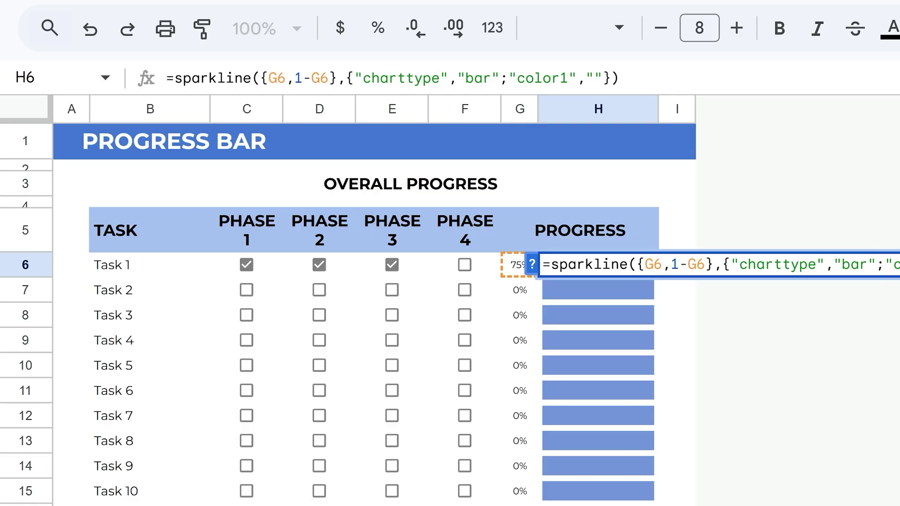
{"action": "key", "text": "Return"}
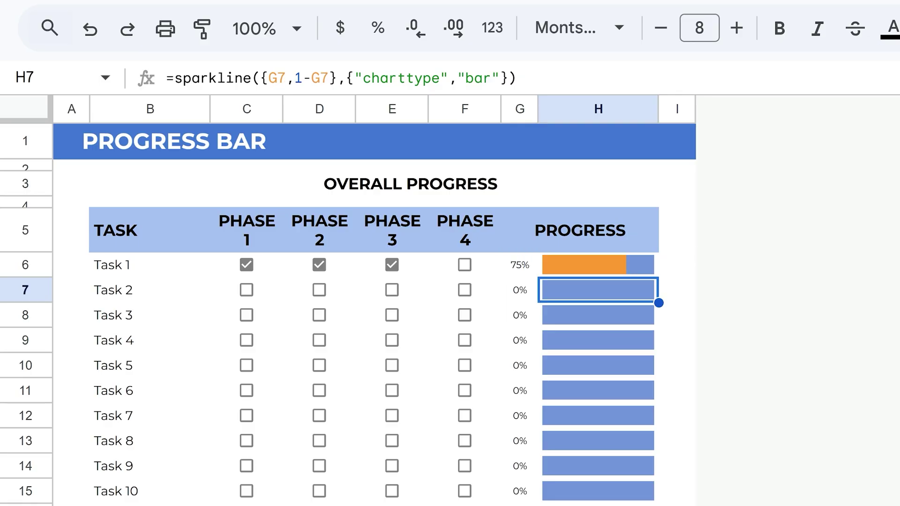
{"action": "left_click", "coordinate": [614, 265]}
{"action": "left_click", "coordinate": [595, 77]}
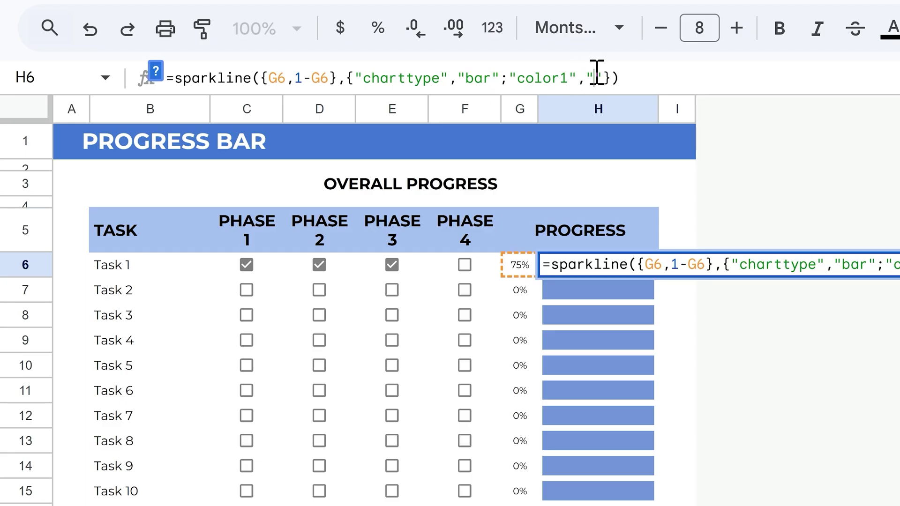
{"action": "key", "text": "Return"}
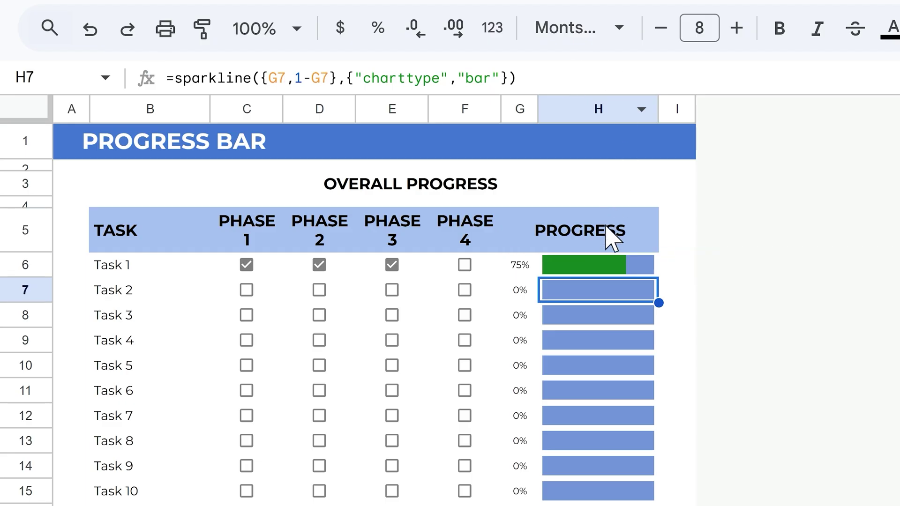
{"action": "left_click", "coordinate": [618, 267]}
{"action": "left_click", "coordinate": [648, 77]}
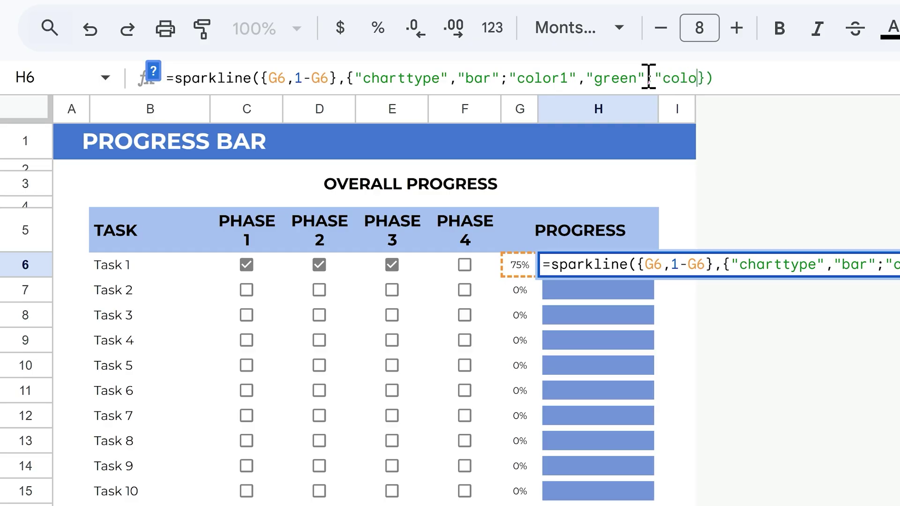
{"action": "type", "text": ";\"color2\""}
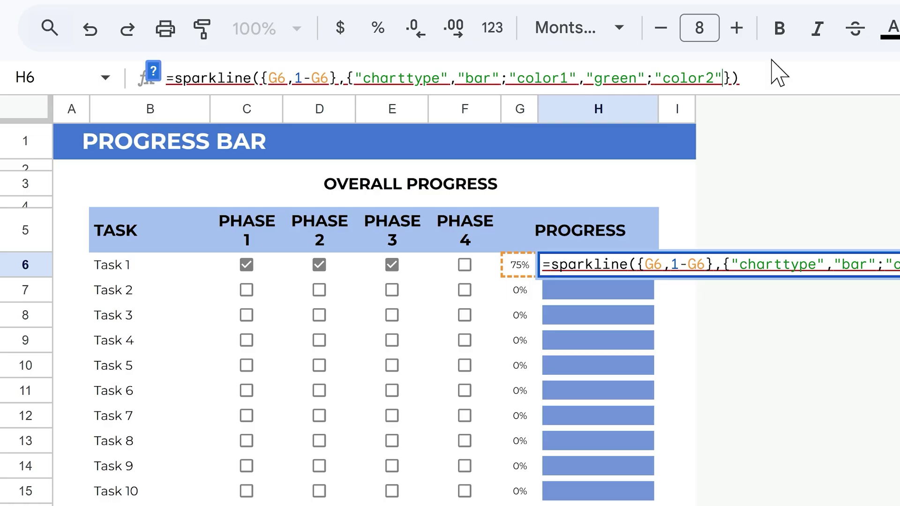
{"action": "type", "text": ",\"w"}
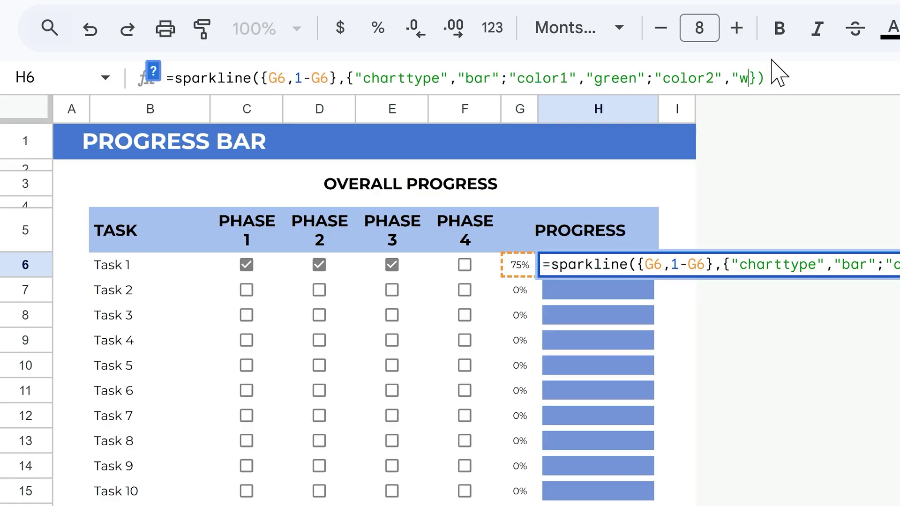
{"action": "type", "text": "hite\"})"}
{"action": "key", "text": "Return"}
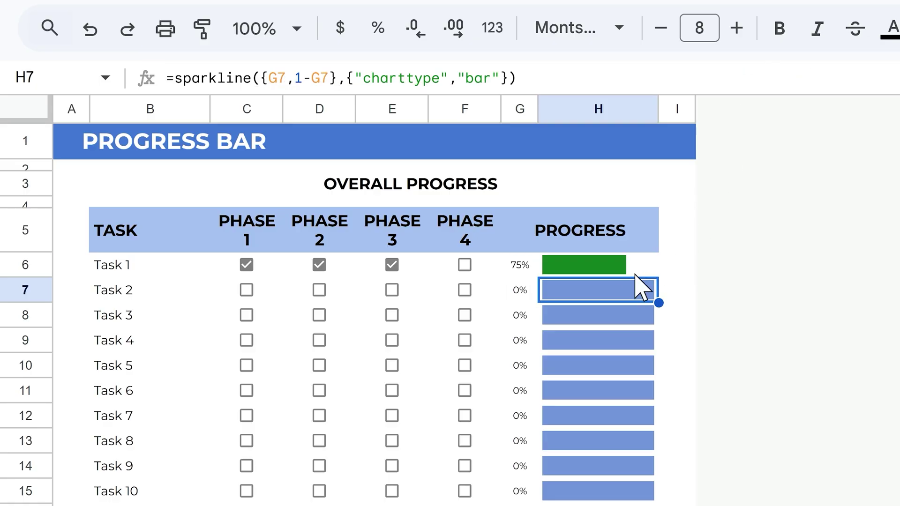
Copy the green sparkline formula from H6 down to H15.
{"action": "left_click", "coordinate": [651, 274]}
{"action": "left_click_drag", "start_coordinate": [658, 278], "coordinate": [659, 496]}
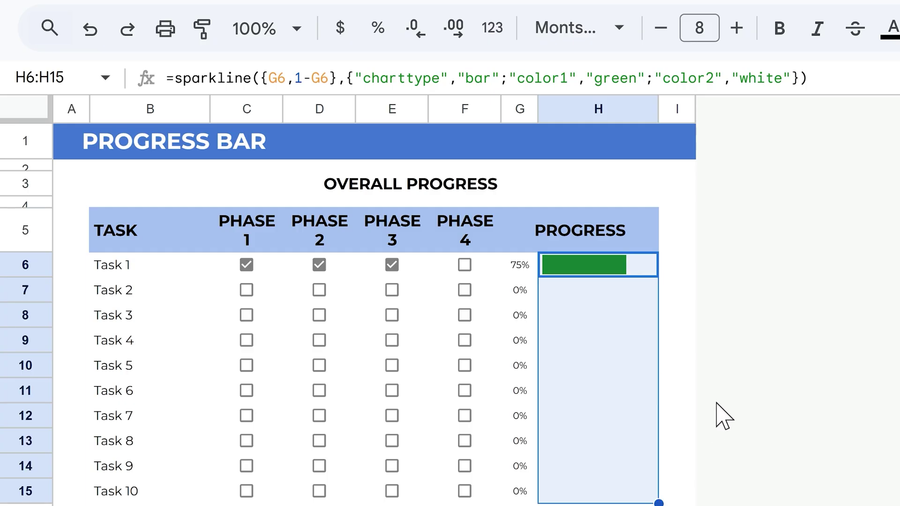
{"action": "left_click", "coordinate": [676, 365]}
Test the bars by ticking and then unticking all four of Task 2's phases.
{"action": "left_click", "coordinate": [247, 291]}
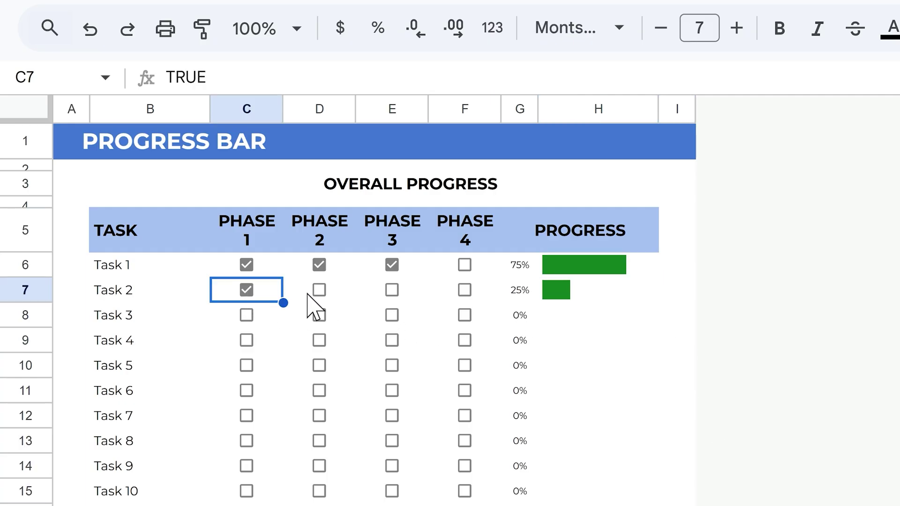
{"action": "left_click", "coordinate": [323, 292]}
{"action": "left_click", "coordinate": [390, 291]}
{"action": "left_click", "coordinate": [462, 292]}
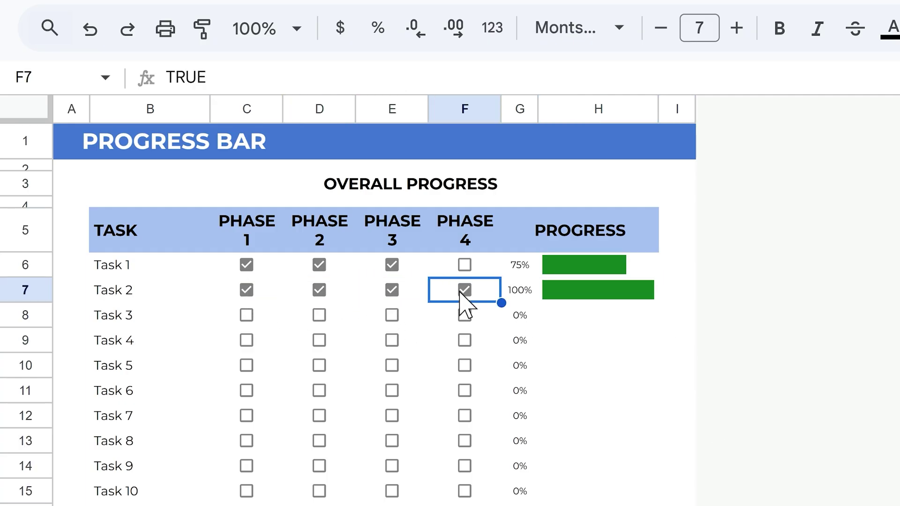
{"action": "left_click", "coordinate": [461, 290]}
{"action": "left_click", "coordinate": [392, 291]}
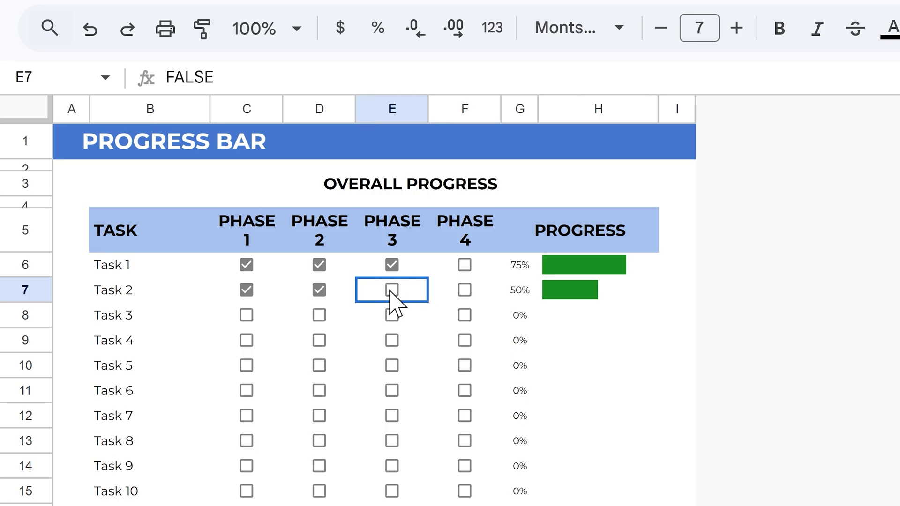
{"action": "left_click", "coordinate": [319, 291]}
{"action": "left_click", "coordinate": [247, 291]}
{"action": "left_click", "coordinate": [573, 277]}
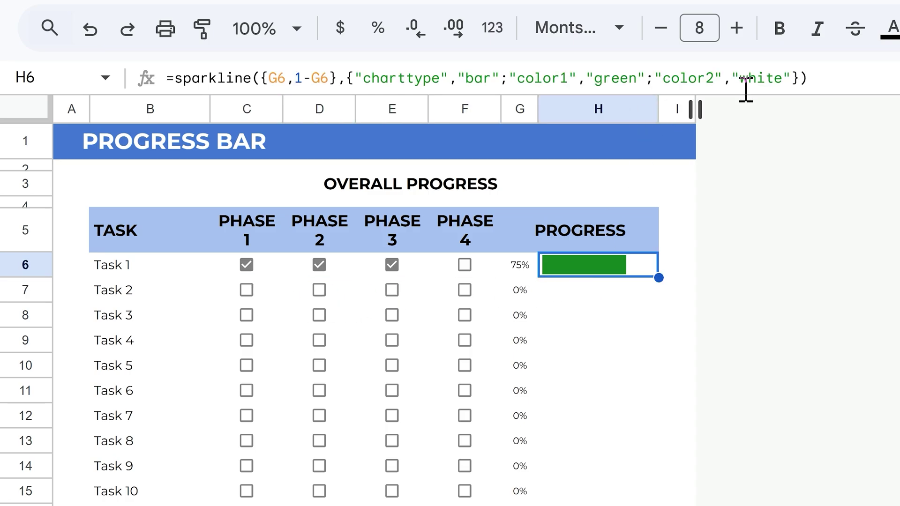
{"action": "left_click_drag", "start_coordinate": [742, 79], "coordinate": [781, 81]}
{"action": "type", "text": "\\"}
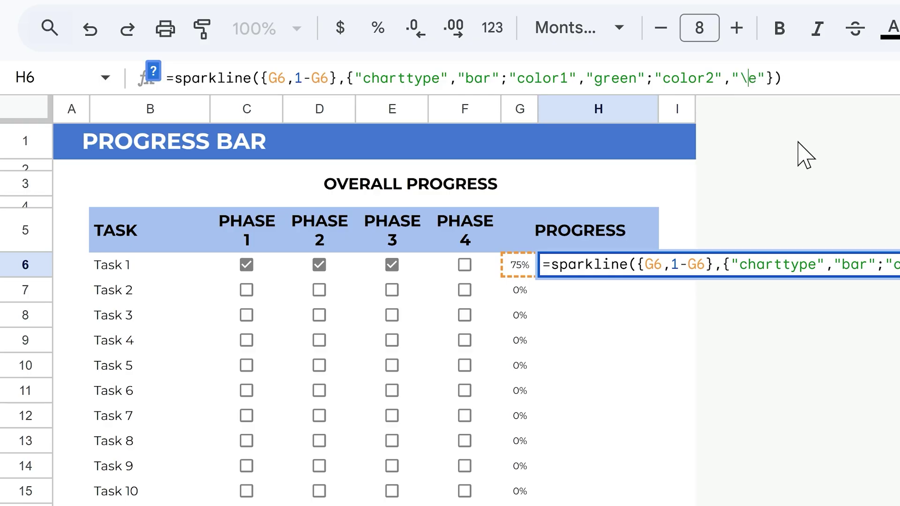
{"action": "type", "text": "ay"}
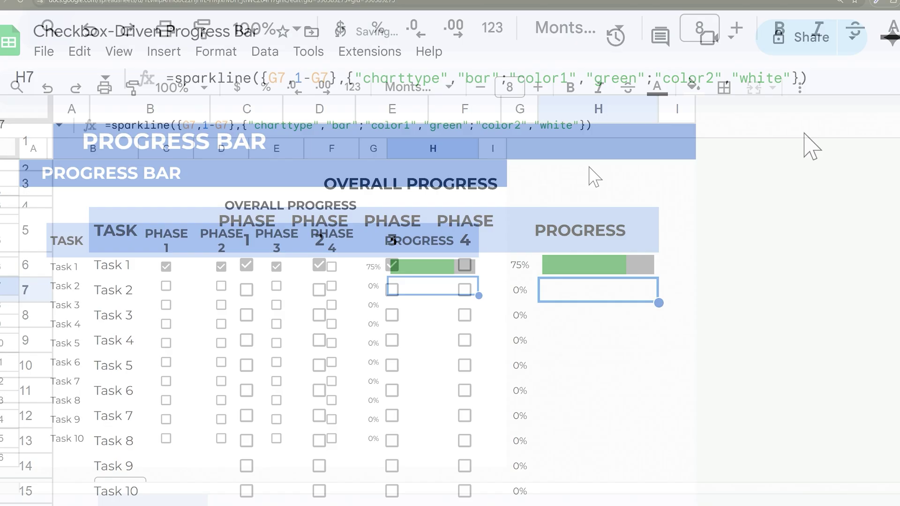
{"action": "left_click", "coordinate": [693, 87]}
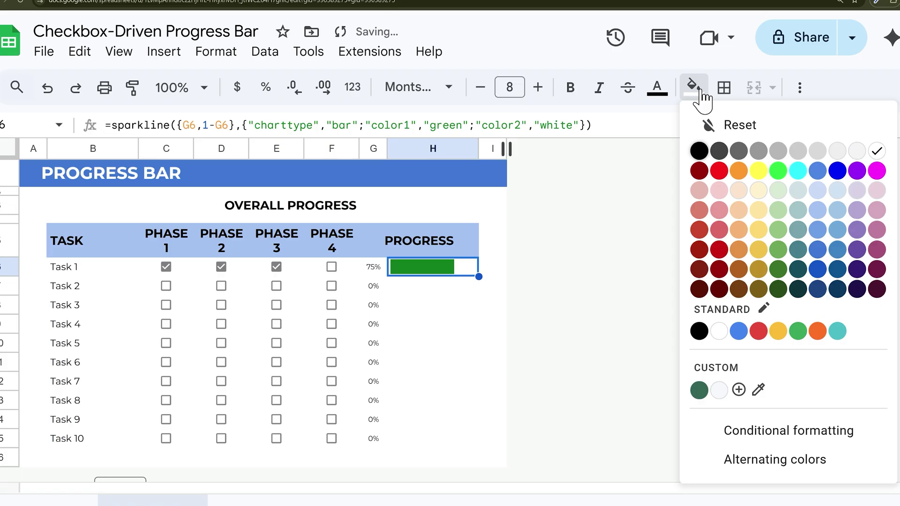
{"action": "left_click", "coordinate": [857, 152]}
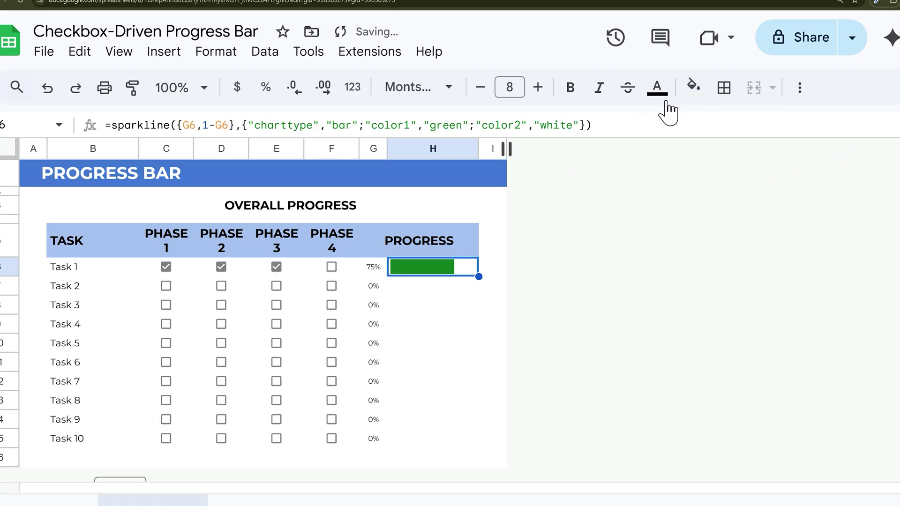
{"action": "left_click", "coordinate": [693, 88]}
{"action": "left_click", "coordinate": [739, 390]}
{"action": "key", "text": "ctrl+c"}
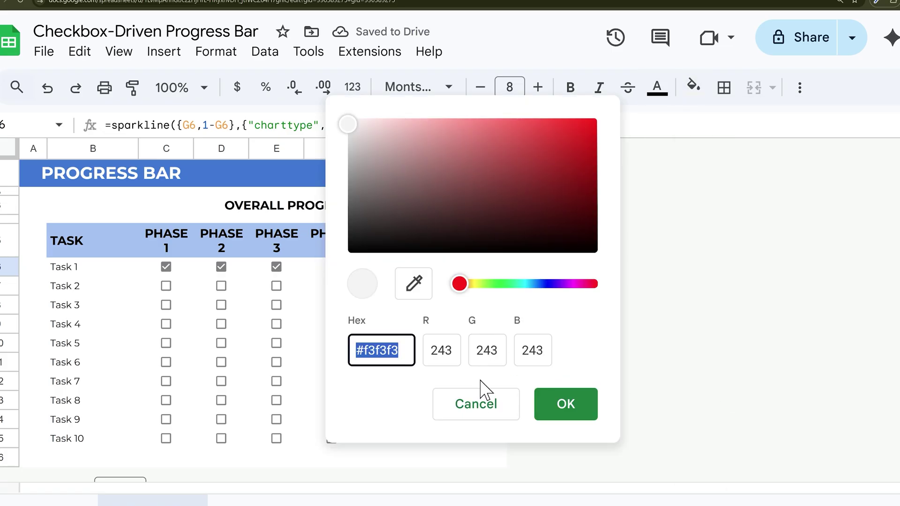
{"action": "left_click", "coordinate": [476, 412]}
{"action": "left_click", "coordinate": [693, 87]}
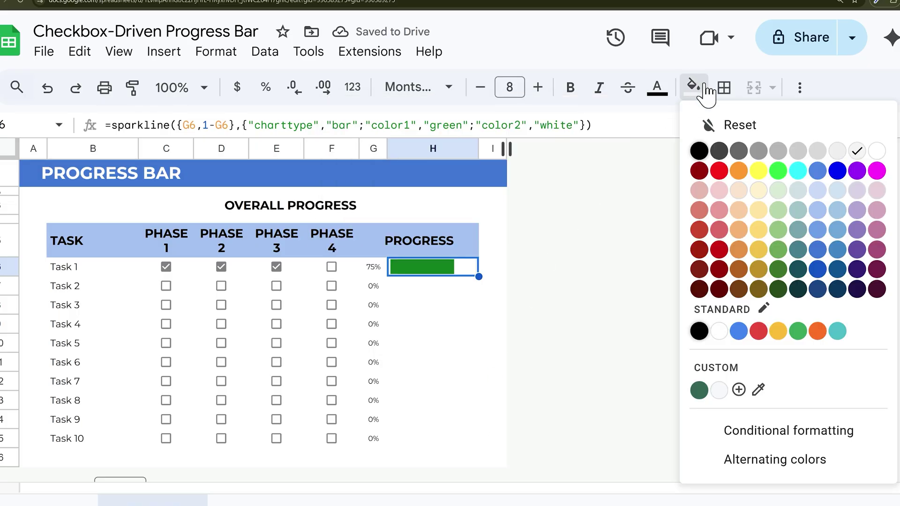
{"action": "left_click", "coordinate": [879, 152]}
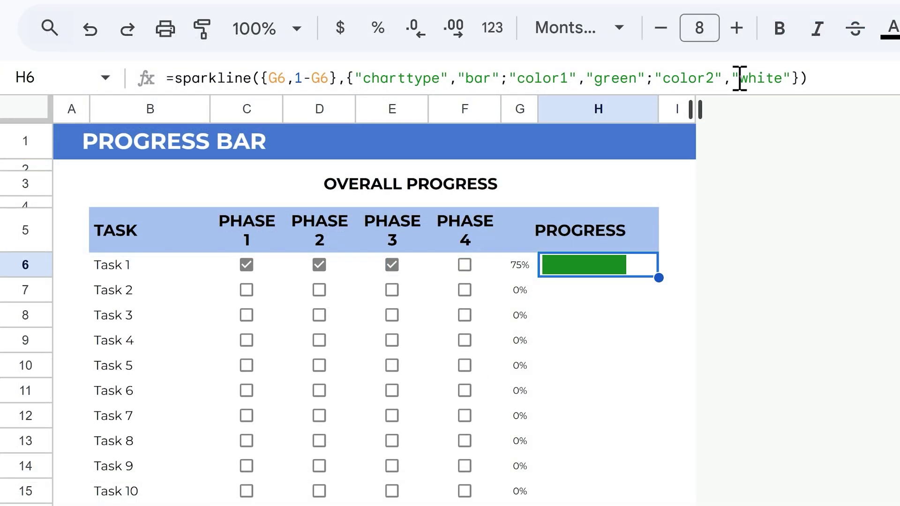
Replace "white" with "#f3f3f3" in H6's sparkline and fill it down to H15.
{"action": "left_click_drag", "start_coordinate": [540, 125], "coordinate": [574, 125]}
{"action": "key", "text": "ctrl+v"}
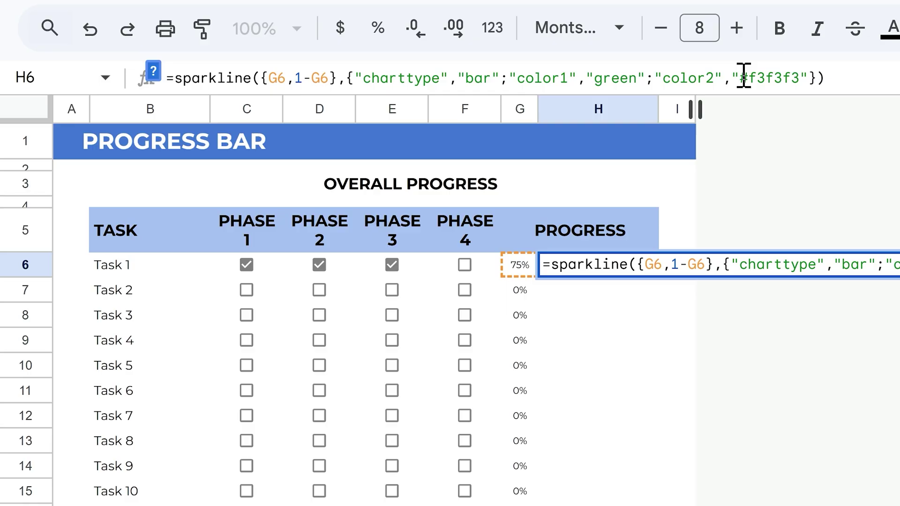
{"action": "left_click_drag", "start_coordinate": [740, 78], "coordinate": [799, 78]}
{"action": "key", "text": "Return"}
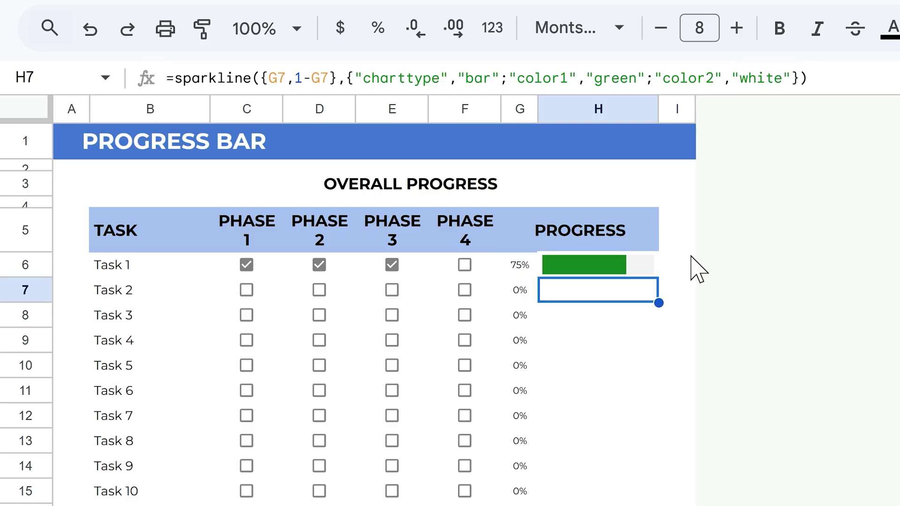
{"action": "left_click", "coordinate": [645, 272]}
{"action": "left_click_drag", "start_coordinate": [658, 277], "coordinate": [635, 494]}
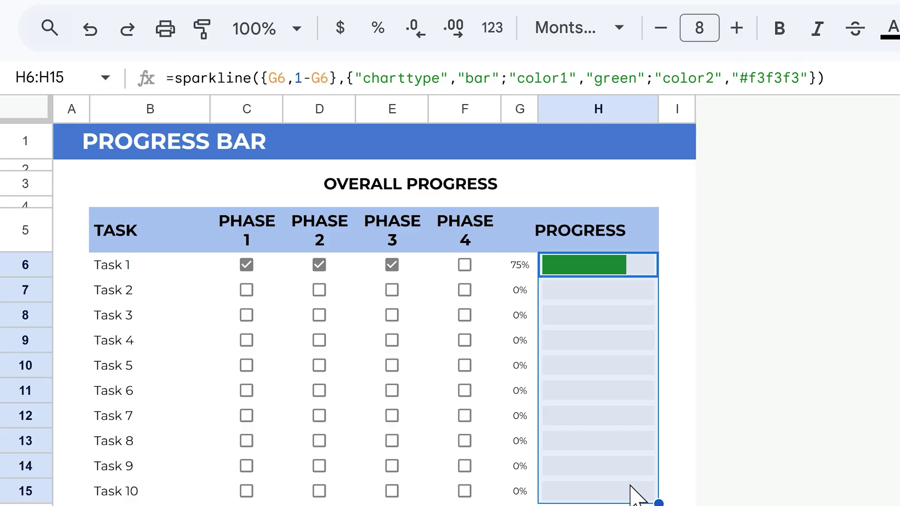
{"action": "left_click", "coordinate": [677, 391]}
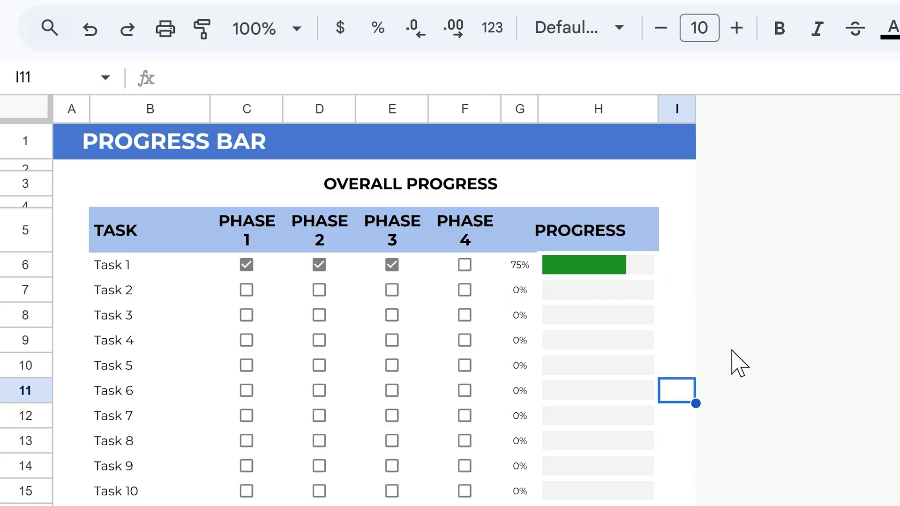
Tick Task 2's Phases 1–3 so it shows 75% progress.
{"action": "left_click", "coordinate": [251, 292]}
{"action": "left_click", "coordinate": [319, 291]}
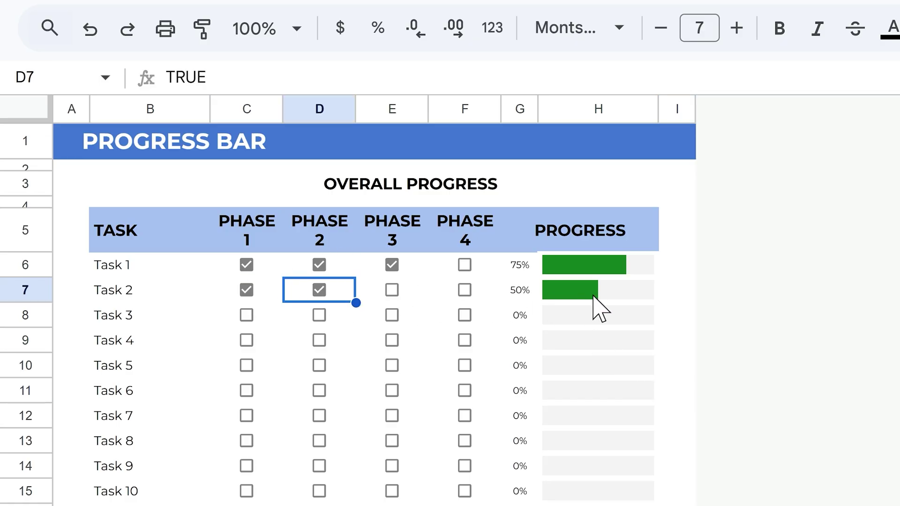
{"action": "left_click", "coordinate": [393, 291]}
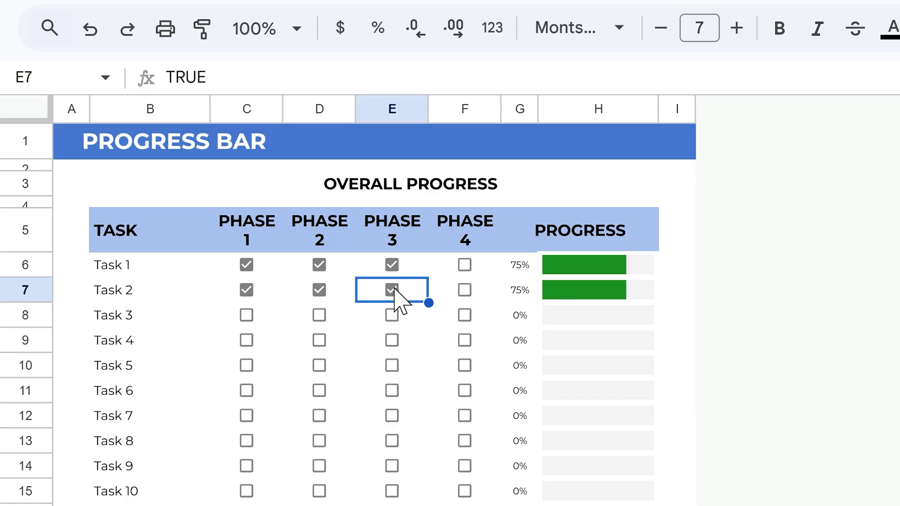
{"action": "left_click", "coordinate": [464, 290]}
{"action": "left_click", "coordinate": [465, 290]}
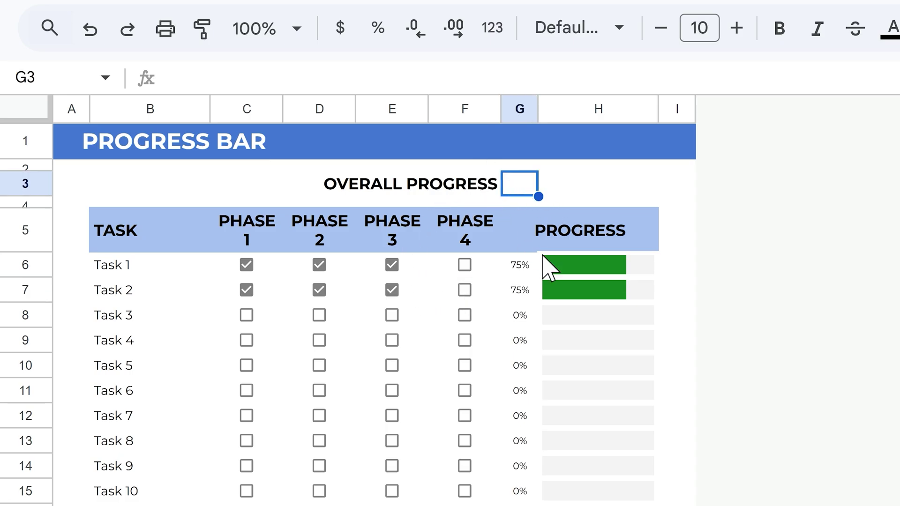
{"action": "left_click", "coordinate": [665, 265]}
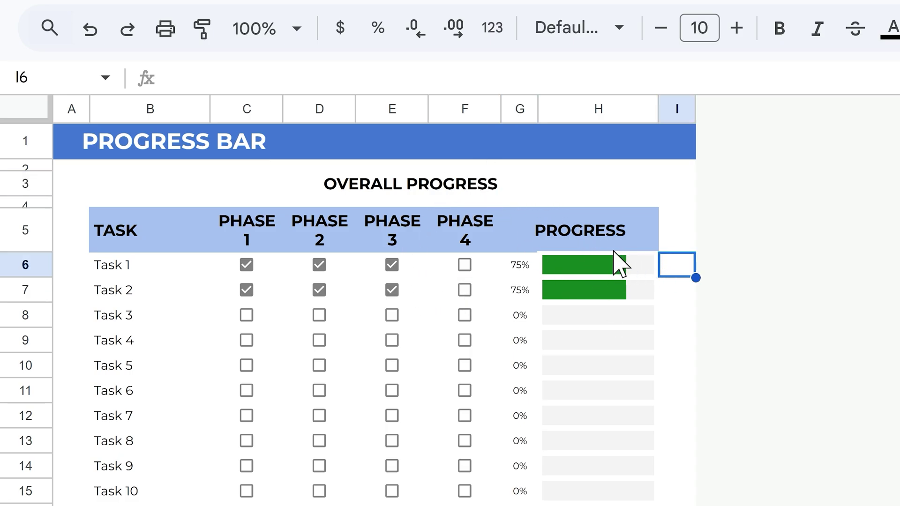
{"action": "left_click", "coordinate": [568, 240]}
{"action": "left_click_drag", "start_coordinate": [98, 235], "coordinate": [655, 237]}
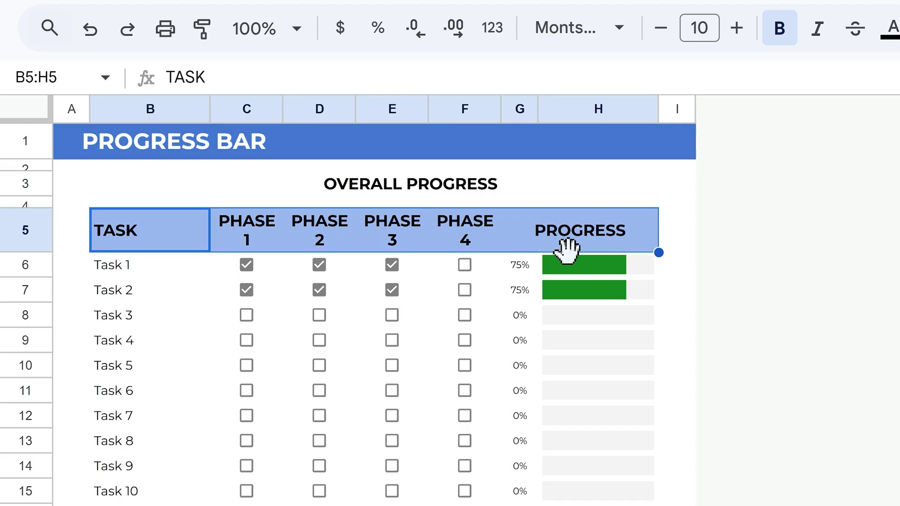
{"action": "left_click", "coordinate": [678, 264]}
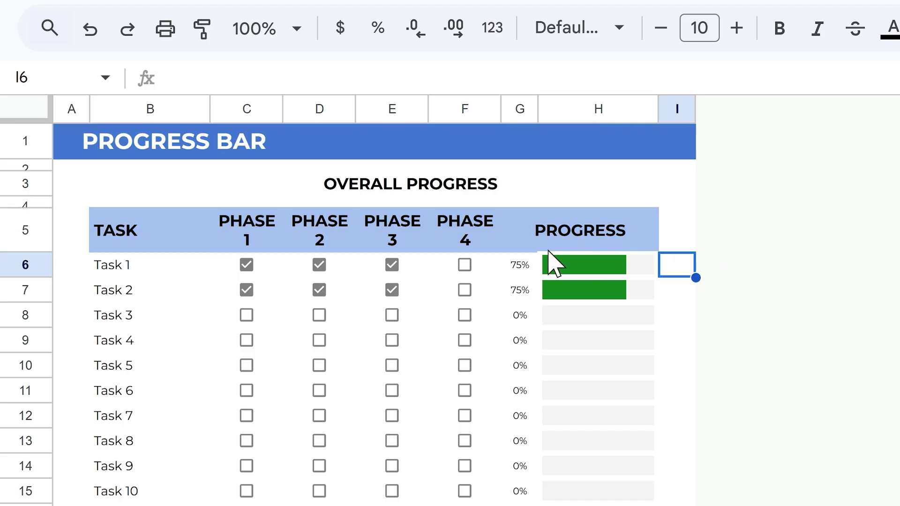
{"action": "left_click_drag", "start_coordinate": [550, 251], "coordinate": [125, 231]}
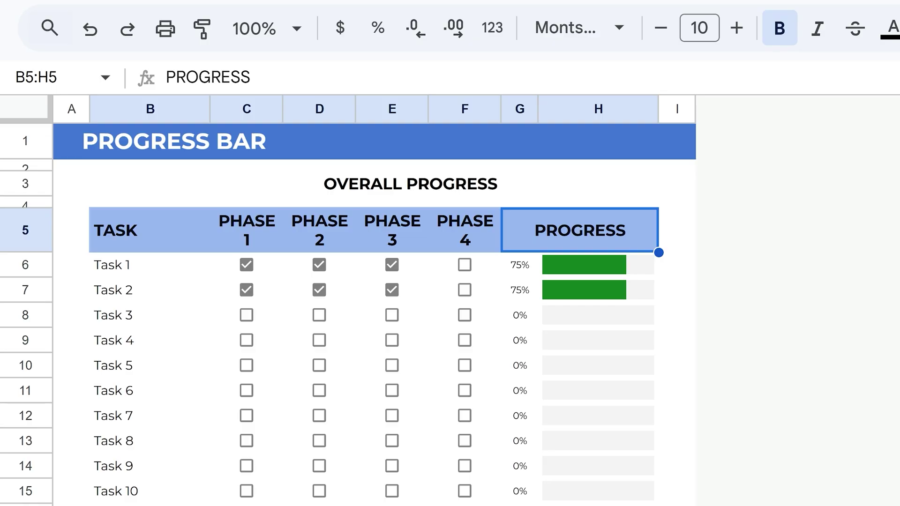
{"action": "left_click", "coordinate": [677, 265]}
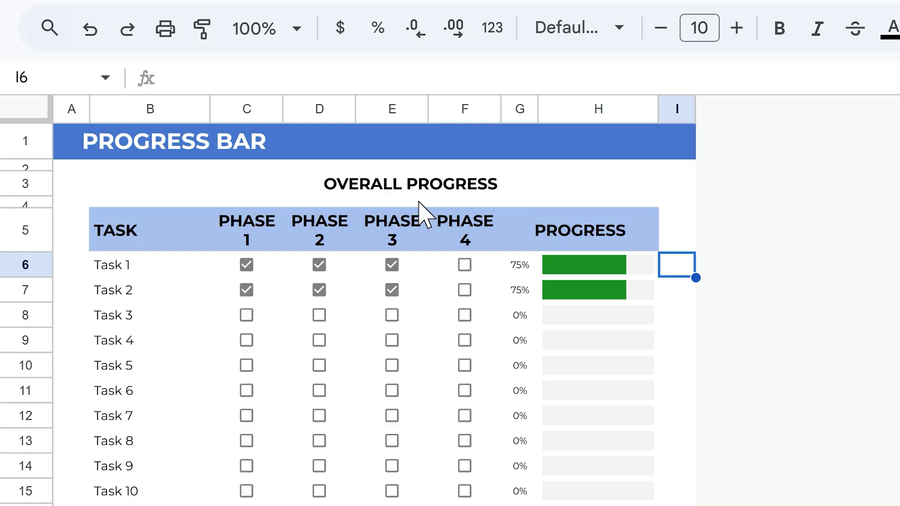
{"action": "left_click", "coordinate": [519, 183]}
Enter =countif(C6:F15,true)/counta(C6:F15) in G3 to get overall progress of 0.15.
{"action": "type", "text": "="}
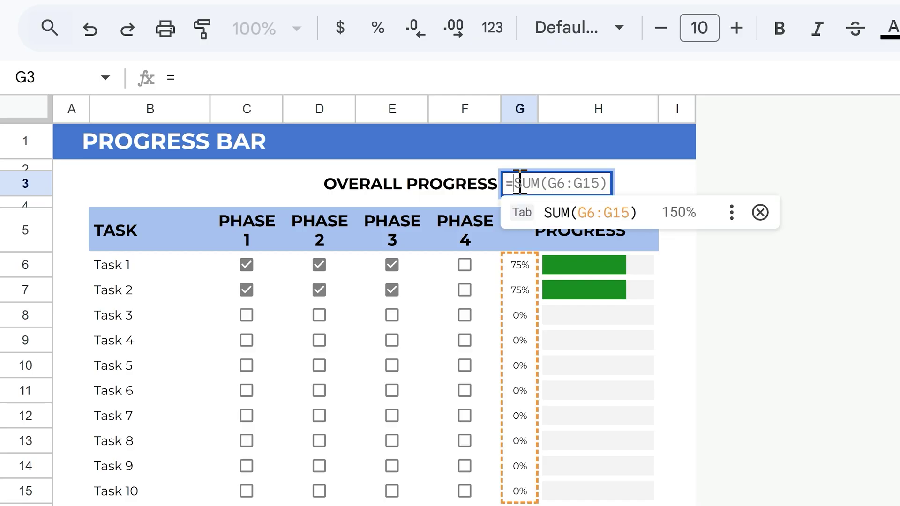
{"action": "type", "text": "countif("}
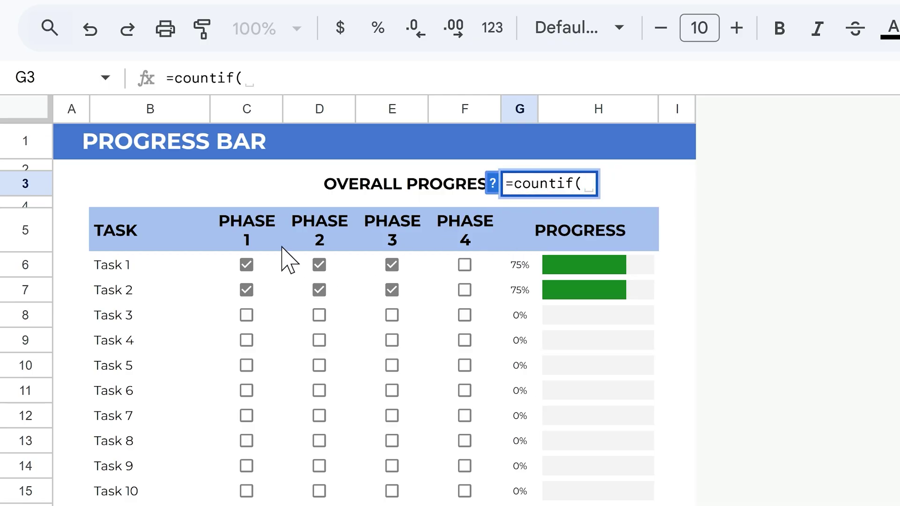
{"action": "left_click", "coordinate": [263, 272]}
{"action": "left_click_drag", "start_coordinate": [278, 297], "coordinate": [459, 503]}
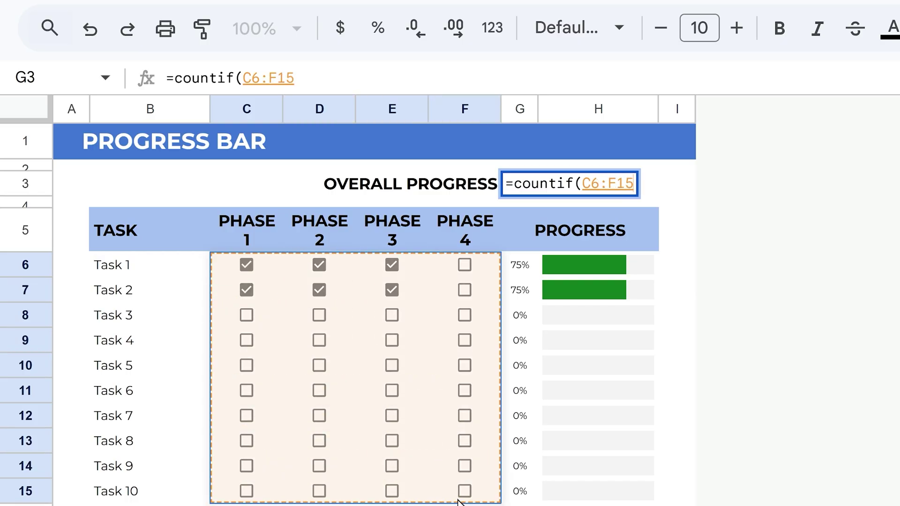
{"action": "type", "text": ",true)"}
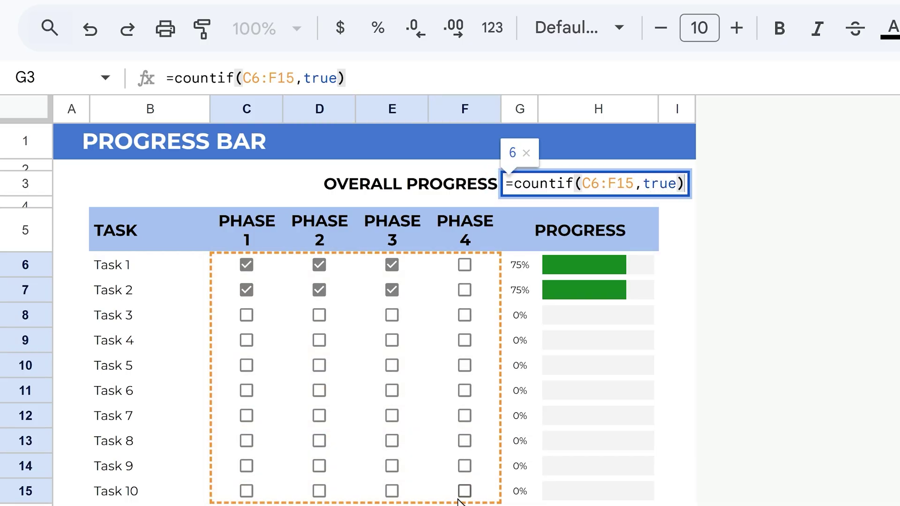
{"action": "type", "text": "/"}
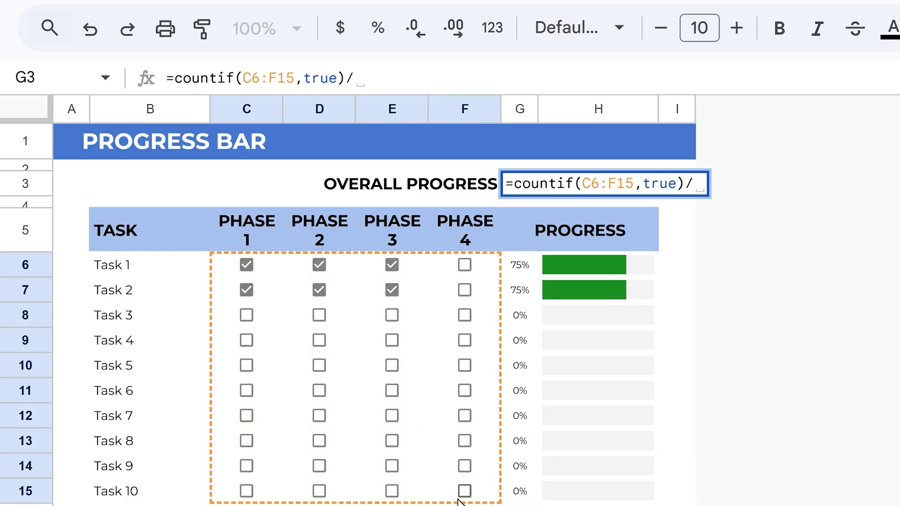
{"action": "type", "text": "counti"}
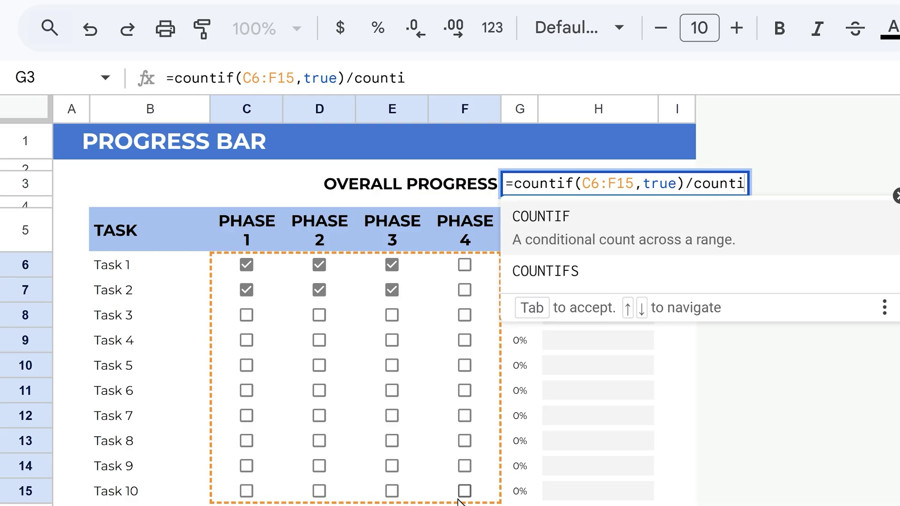
{"action": "key", "text": "BackSpace"}
{"action": "type", "text": "a("}
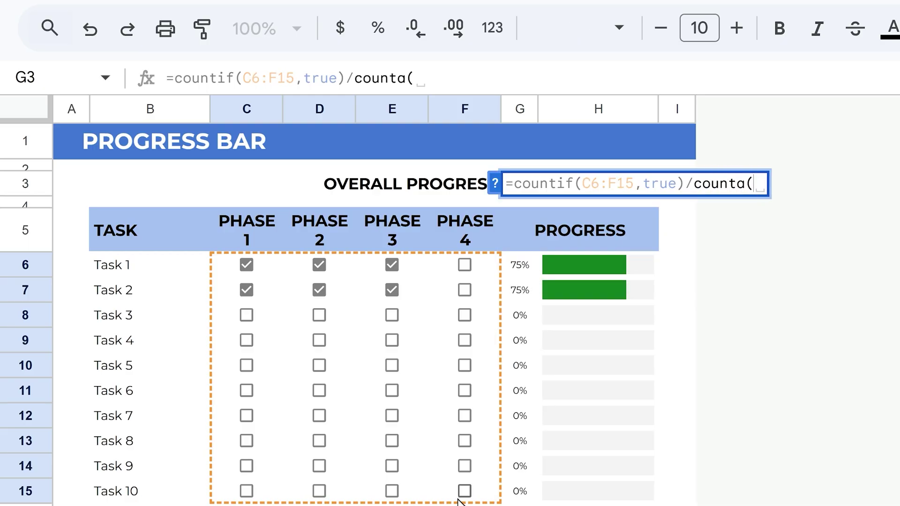
{"action": "left_click_drag", "start_coordinate": [270, 257], "coordinate": [493, 492]}
{"action": "type", "text": ")"}
{"action": "key", "text": "Return"}
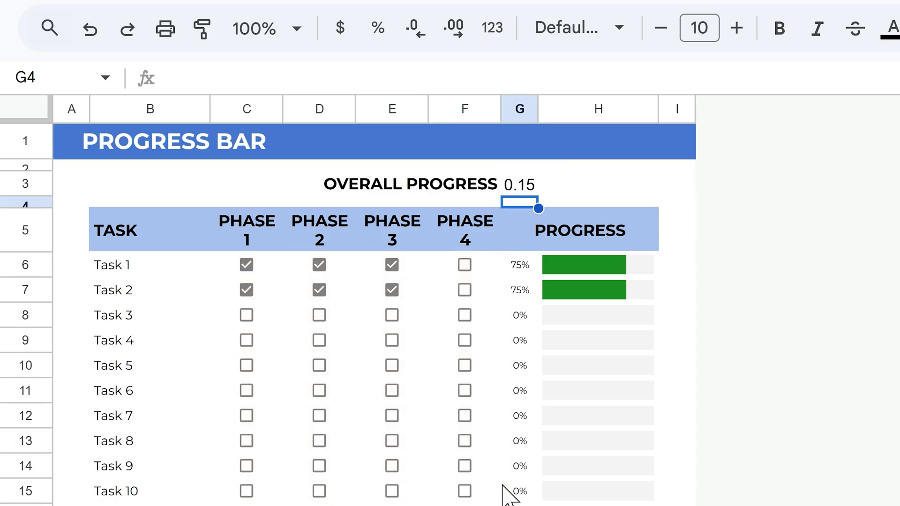
Format G3 as a whole percentage so it reads 15%.
{"action": "left_click", "coordinate": [526, 185]}
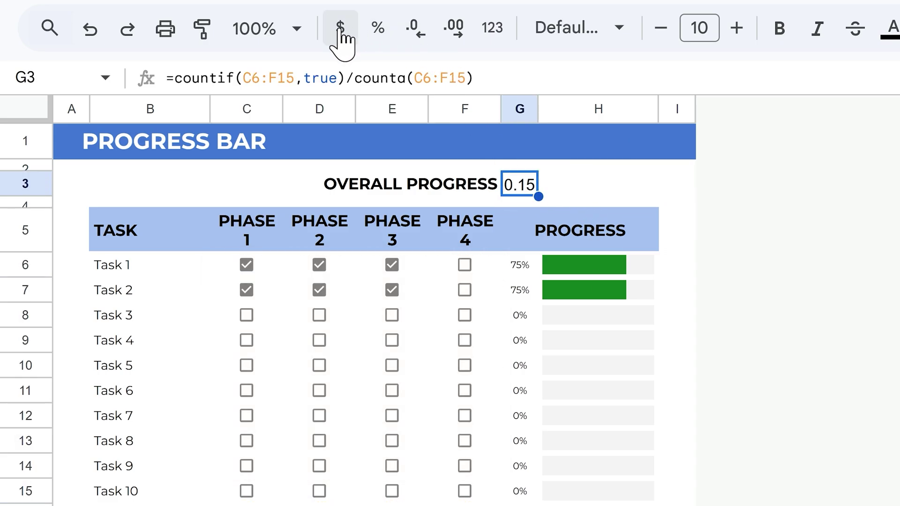
{"action": "left_click", "coordinate": [376, 30]}
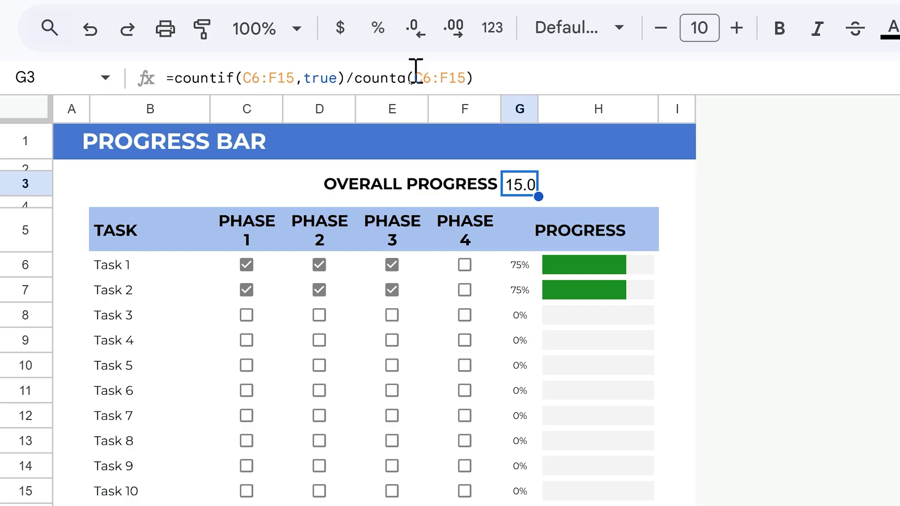
{"action": "left_click", "coordinate": [413, 29]}
{"action": "left_click", "coordinate": [530, 266]}
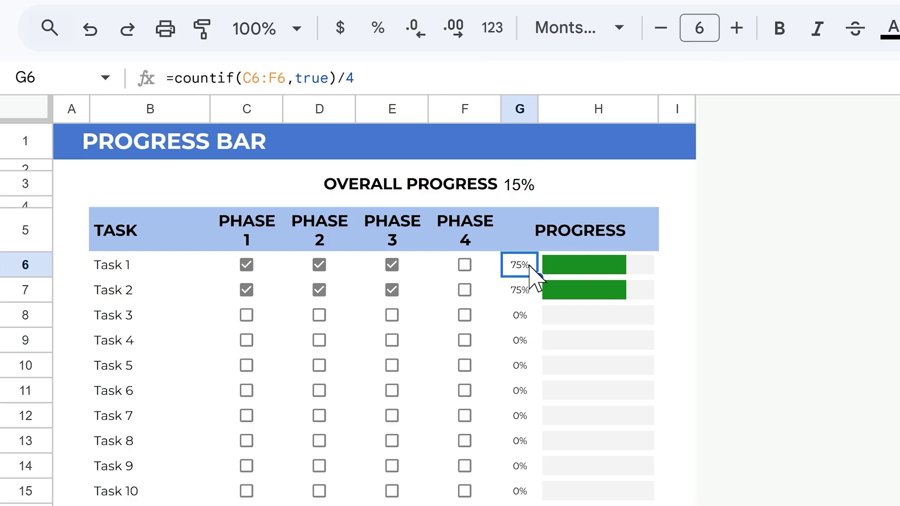
{"action": "left_click", "coordinate": [519, 183]}
Set G3 to Montserrat at font size 7, vertically centred.
{"action": "left_click", "coordinate": [598, 34]}
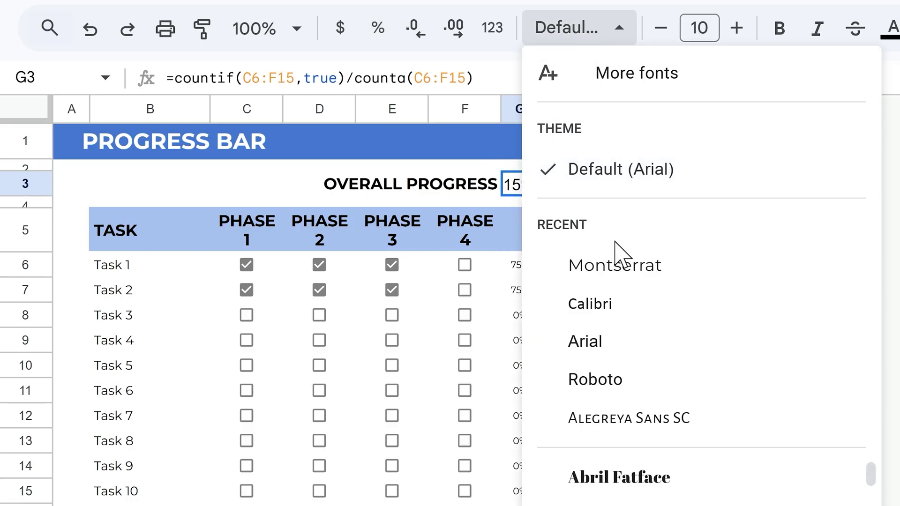
{"action": "left_click", "coordinate": [618, 260]}
{"action": "left_click", "coordinate": [661, 29]}
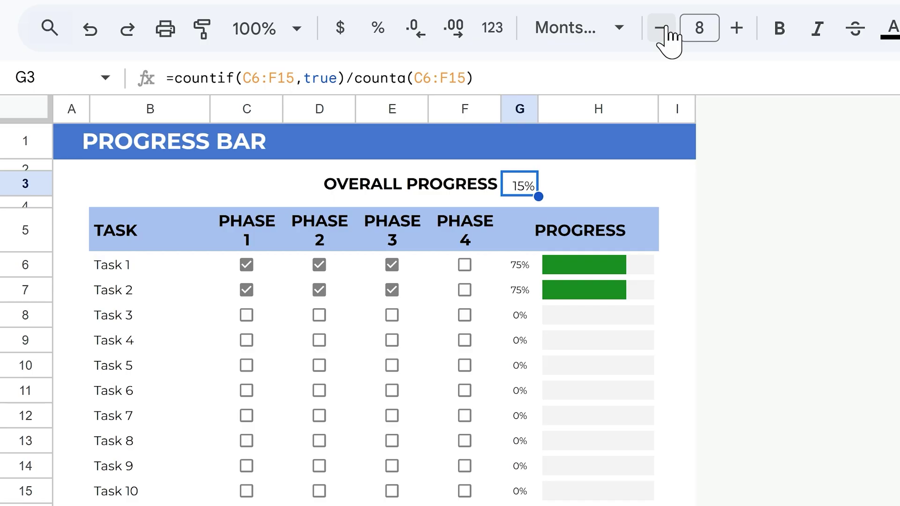
{"action": "left_click", "coordinate": [660, 29]}
{"action": "left_click", "coordinate": [892, 28]}
{"action": "left_click", "coordinate": [745, 77]}
{"action": "left_click", "coordinate": [766, 121]}
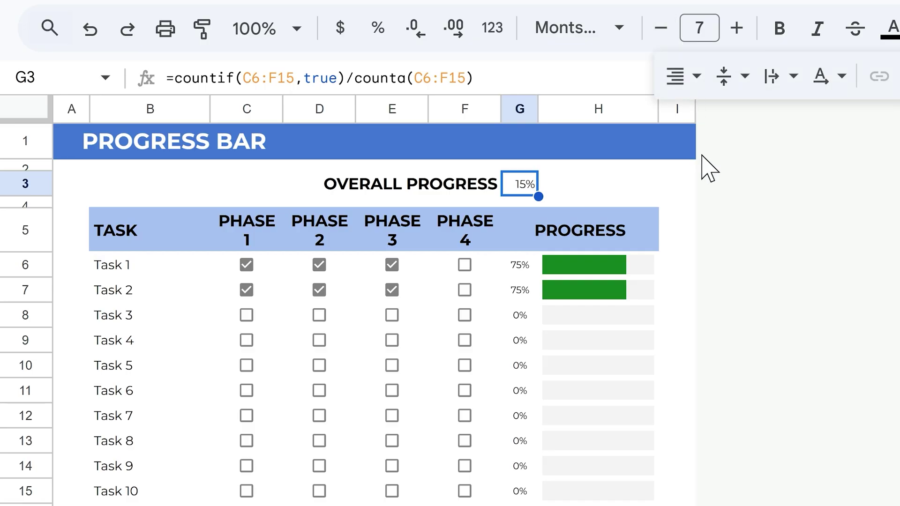
Copy Task 1's green progress bar from H6 into H3 for the overall 15% progress.
{"action": "left_click", "coordinate": [636, 268]}
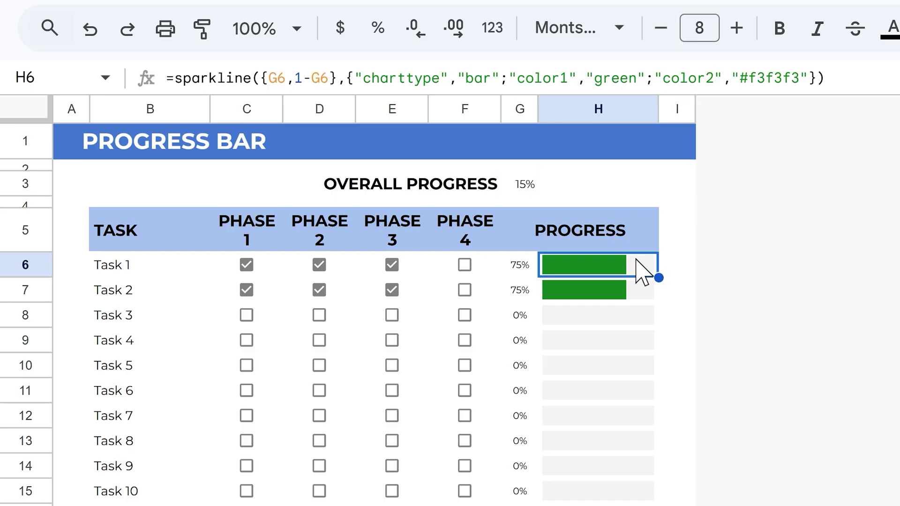
{"action": "right_click", "coordinate": [634, 269]}
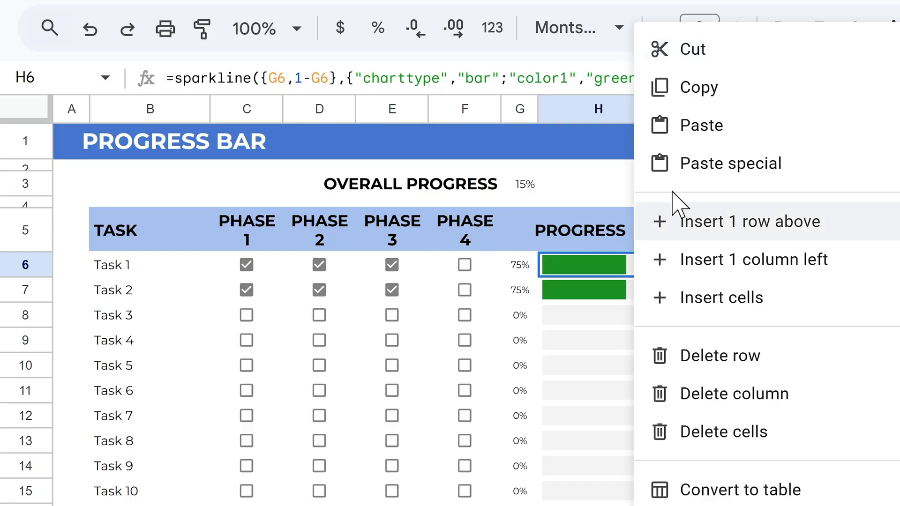
{"action": "left_click", "coordinate": [713, 90]}
{"action": "right_click", "coordinate": [591, 183]}
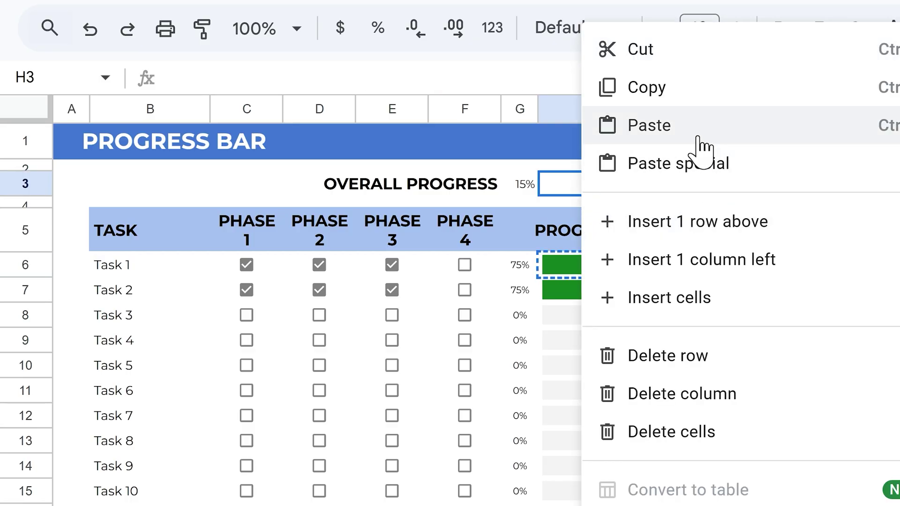
{"action": "left_click", "coordinate": [698, 139]}
{"action": "left_click", "coordinate": [677, 230]}
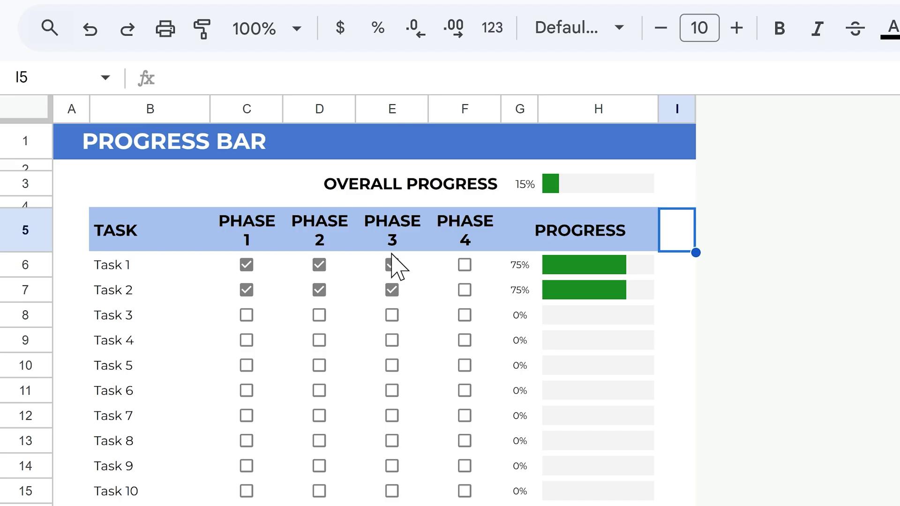
Tick Phase 1 for Tasks 3 through 9 to test the progress bars.
{"action": "left_click", "coordinate": [246, 315]}
{"action": "left_click", "coordinate": [246, 340]}
{"action": "left_click", "coordinate": [246, 365]}
{"action": "left_click", "coordinate": [246, 390]}
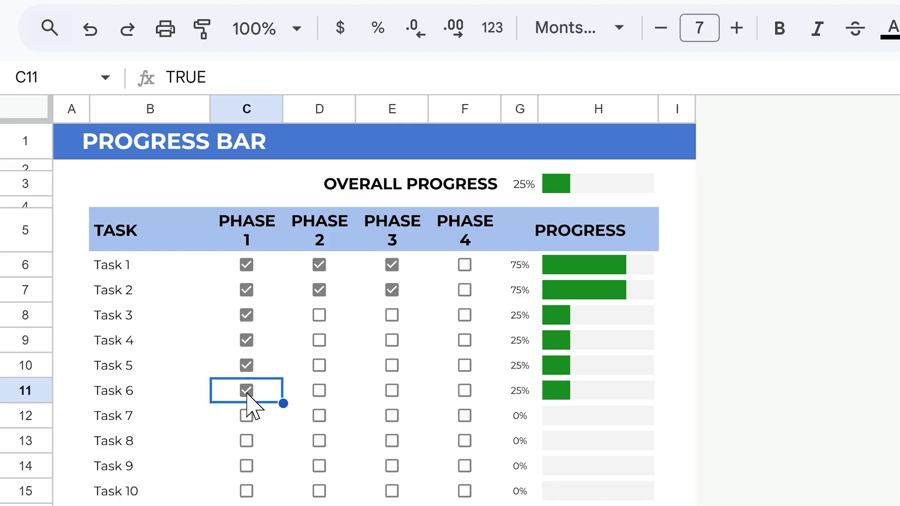
{"action": "left_click", "coordinate": [246, 416]}
{"action": "left_click", "coordinate": [246, 441]}
{"action": "left_click", "coordinate": [246, 466]}
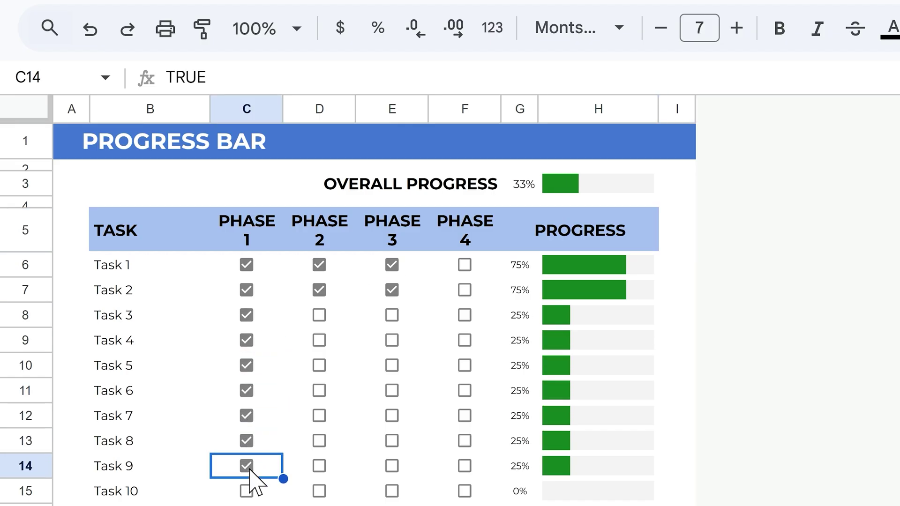
Untick Phase 1 for Tasks 3 through 9 again.
{"action": "left_click", "coordinate": [246, 315]}
{"action": "left_click", "coordinate": [246, 340]}
{"action": "left_click", "coordinate": [246, 366]}
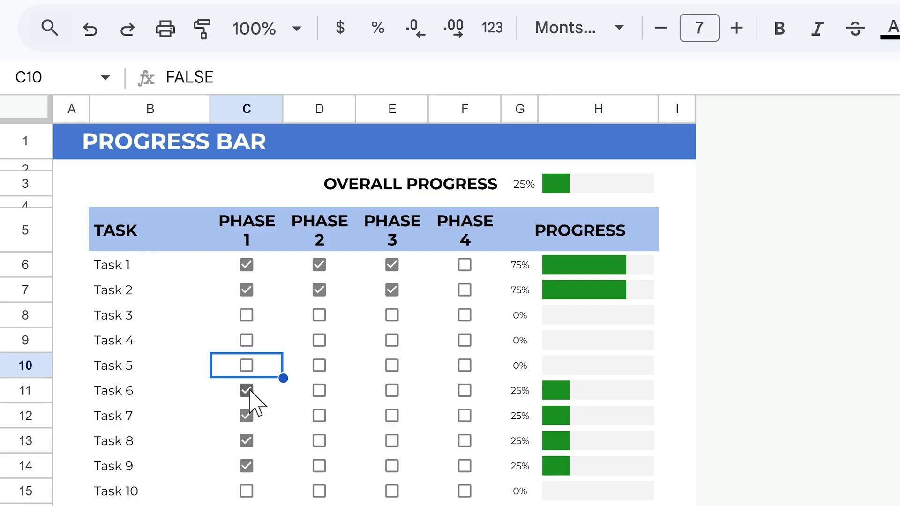
{"action": "left_click", "coordinate": [246, 391]}
{"action": "left_click", "coordinate": [246, 416]}
{"action": "left_click", "coordinate": [246, 440]}
{"action": "left_click", "coordinate": [246, 465]}
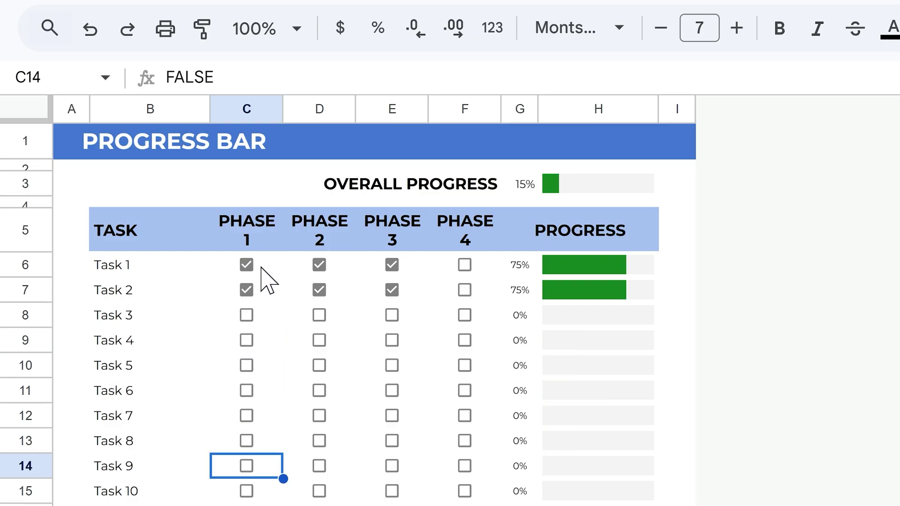
Tick Phase 2 for Task 4, Phase 3 for Task 7 and Phase 4 for Task 9.
{"action": "left_click_drag", "start_coordinate": [262, 268], "coordinate": [482, 492]}
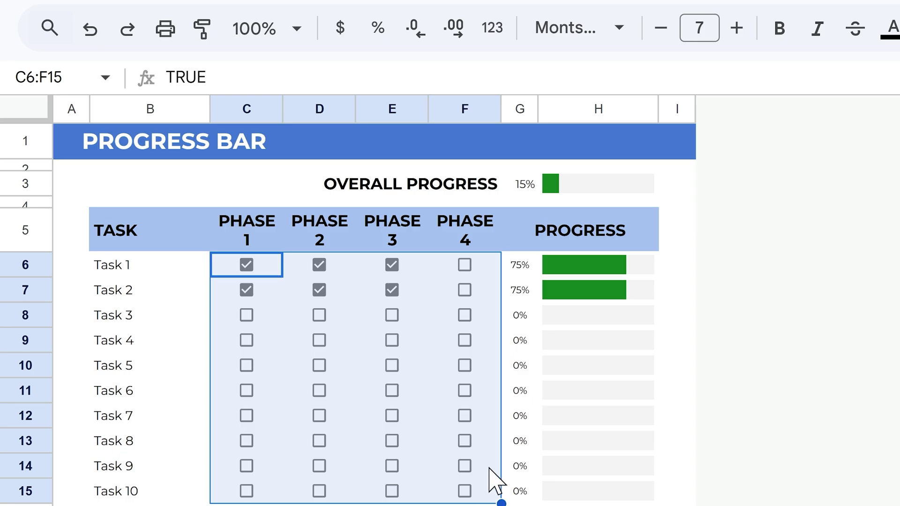
{"action": "left_click", "coordinate": [319, 340]}
{"action": "left_click", "coordinate": [392, 416]}
{"action": "left_click", "coordinate": [464, 466]}
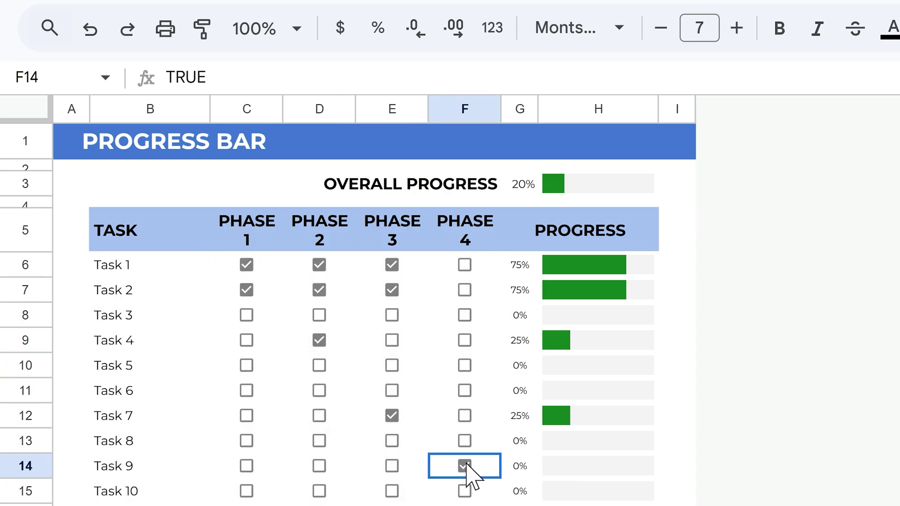
Select C6:F15, check every checkbox with Space, then uncheck them all with Space.
{"action": "left_click", "coordinate": [474, 496]}
{"action": "left_click_drag", "start_coordinate": [474, 496], "coordinate": [267, 288]}
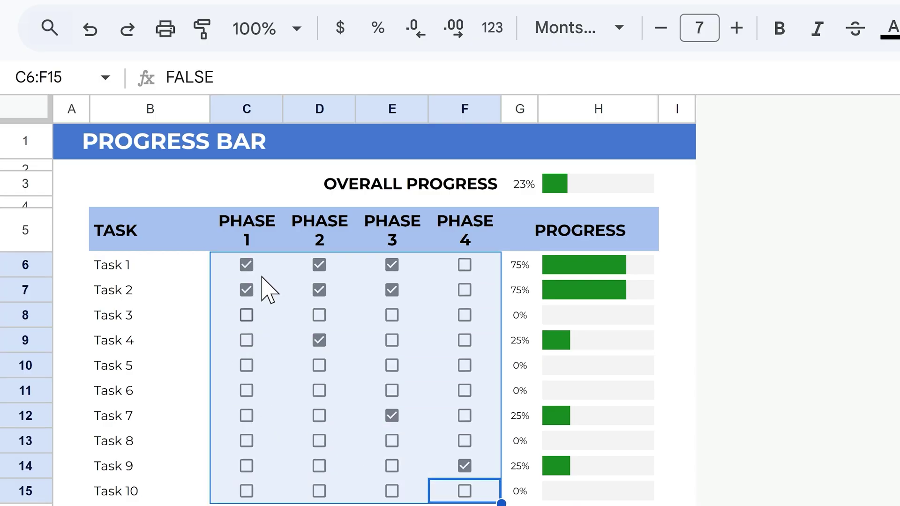
{"action": "key", "text": "space"}
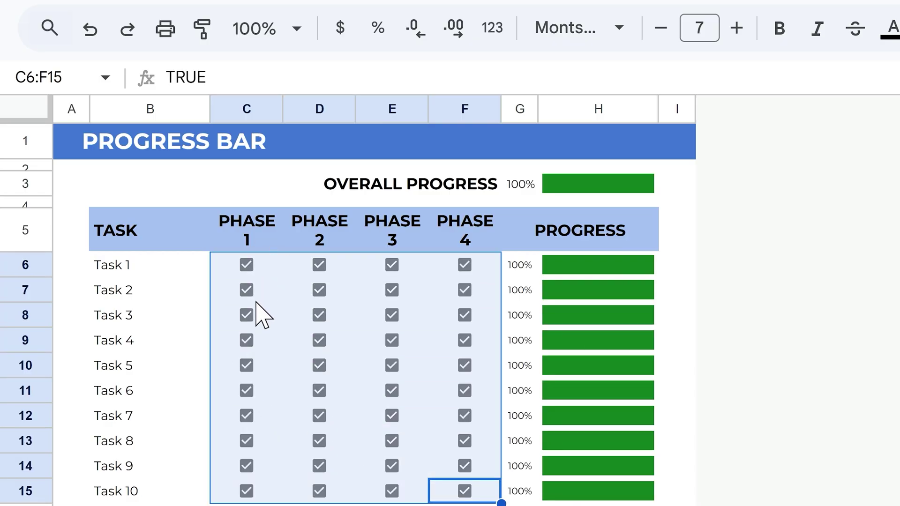
{"action": "key", "text": "space"}
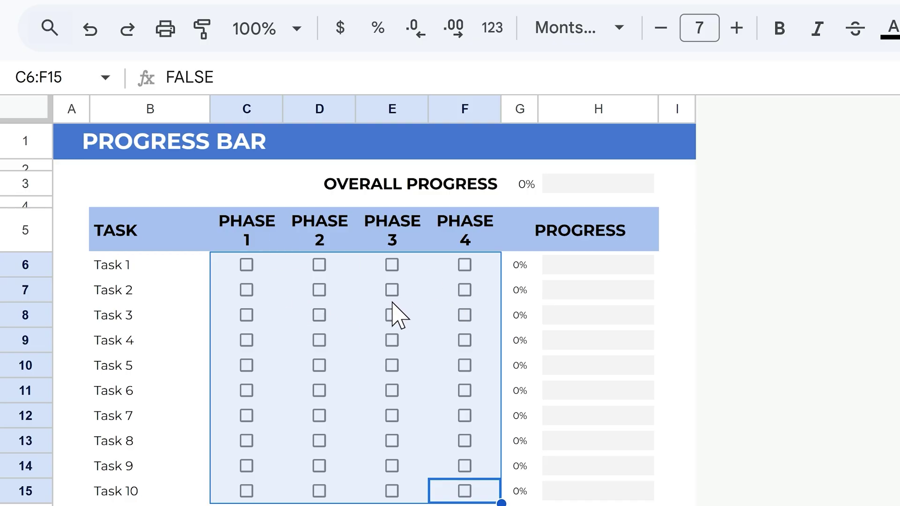
{"action": "left_click_drag", "start_coordinate": [141, 237], "coordinate": [619, 239]}
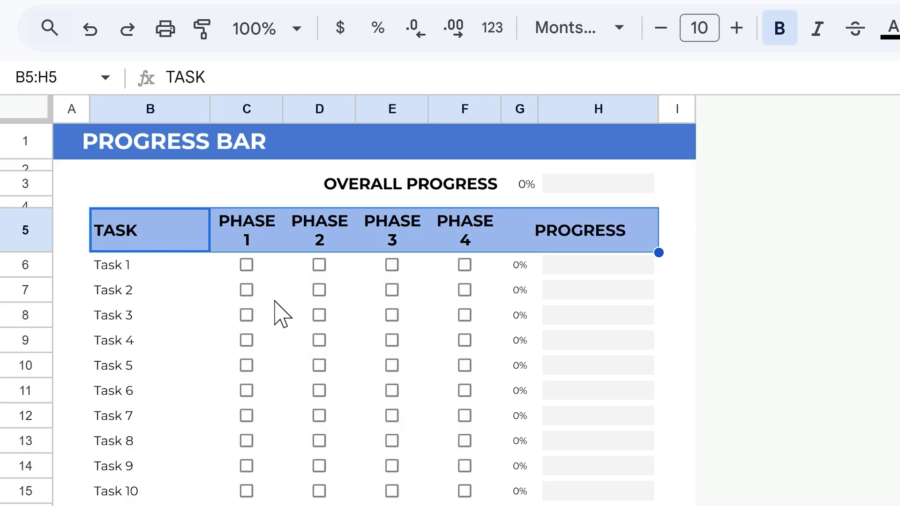
{"action": "left_click_drag", "start_coordinate": [269, 269], "coordinate": [466, 488]}
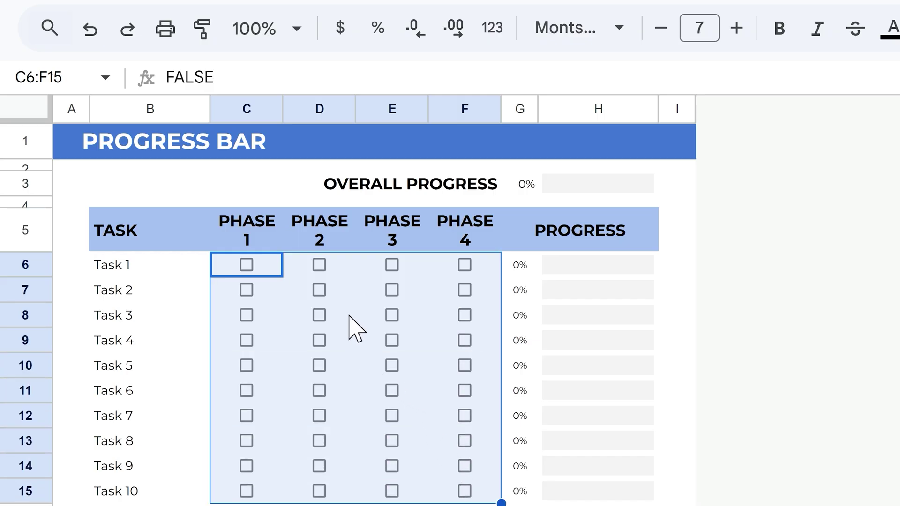
{"action": "left_click", "coordinate": [160, 242]}
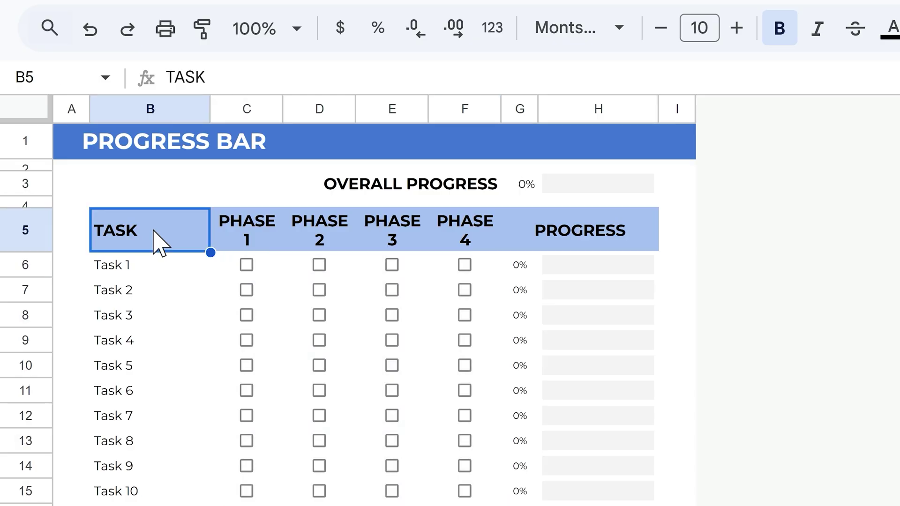